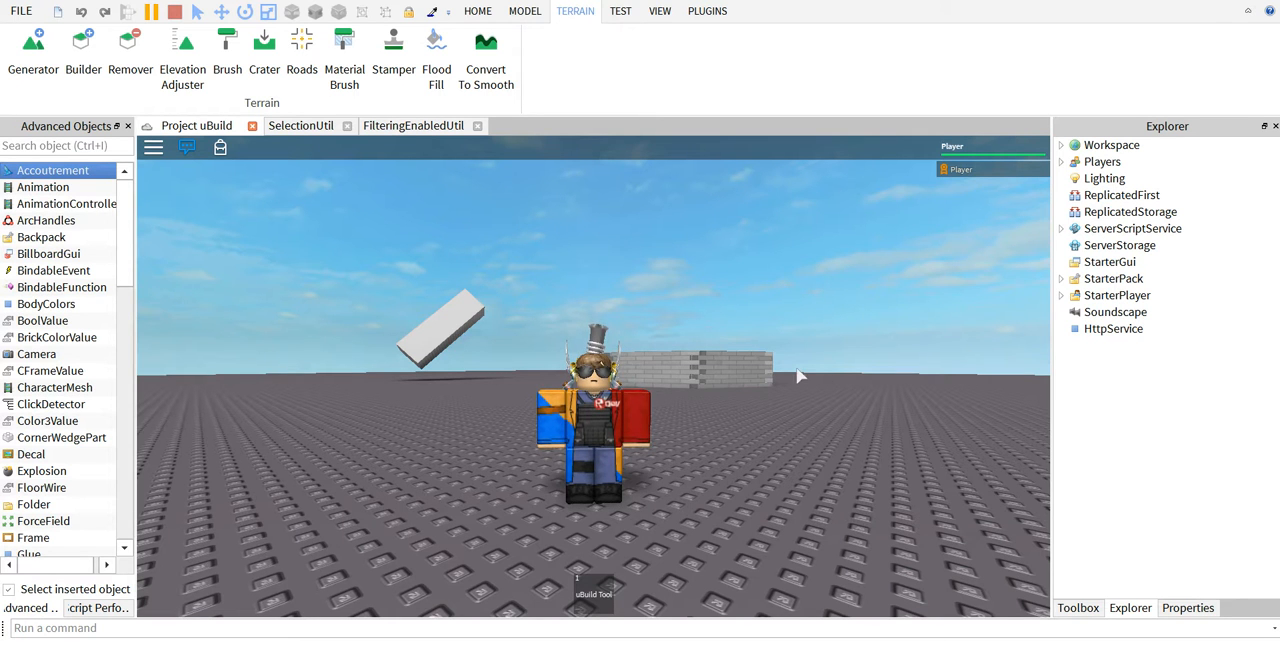
Equip the uBuild Tool and walk the character toward the octagonal brick ring.
key(1)
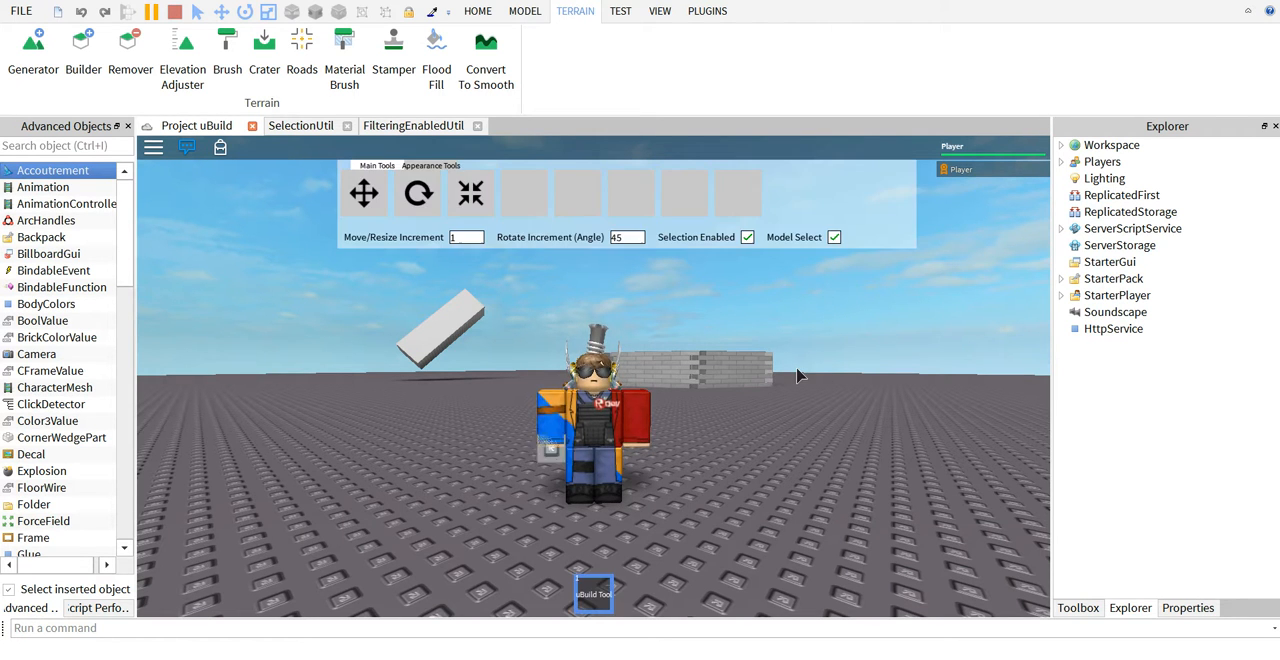
right_drag(795, 369, 795, 368)
scroll(795, 368, down, 5)
key(w)
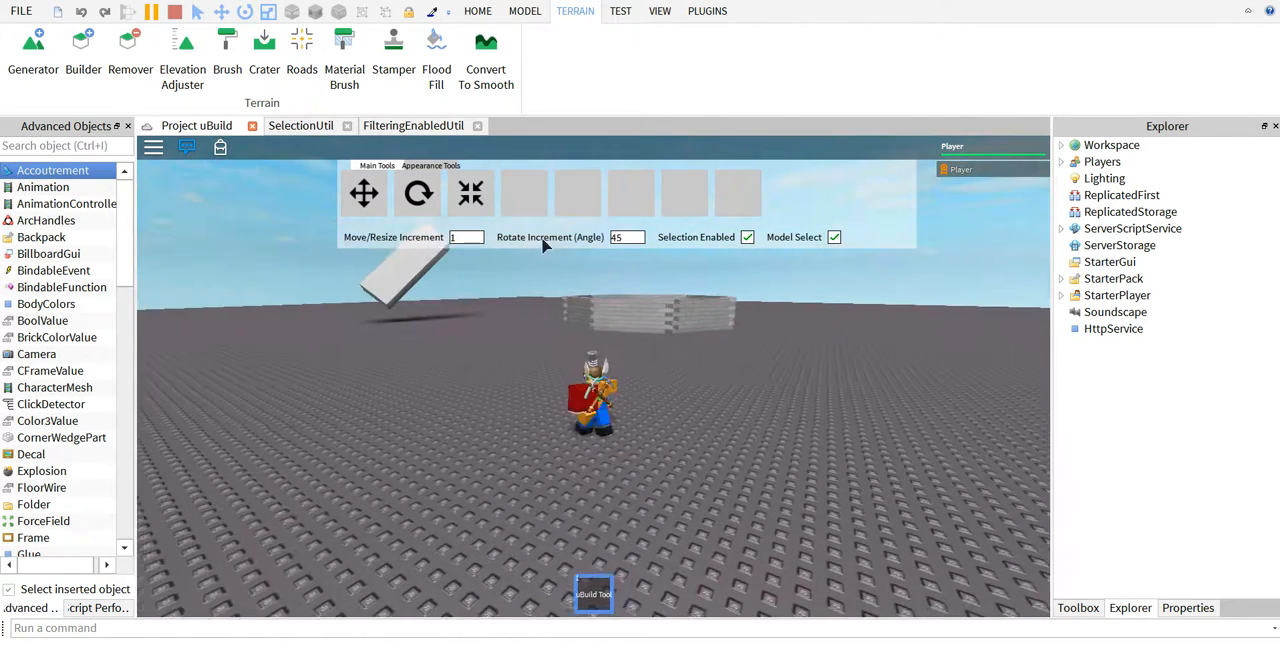
key(w)
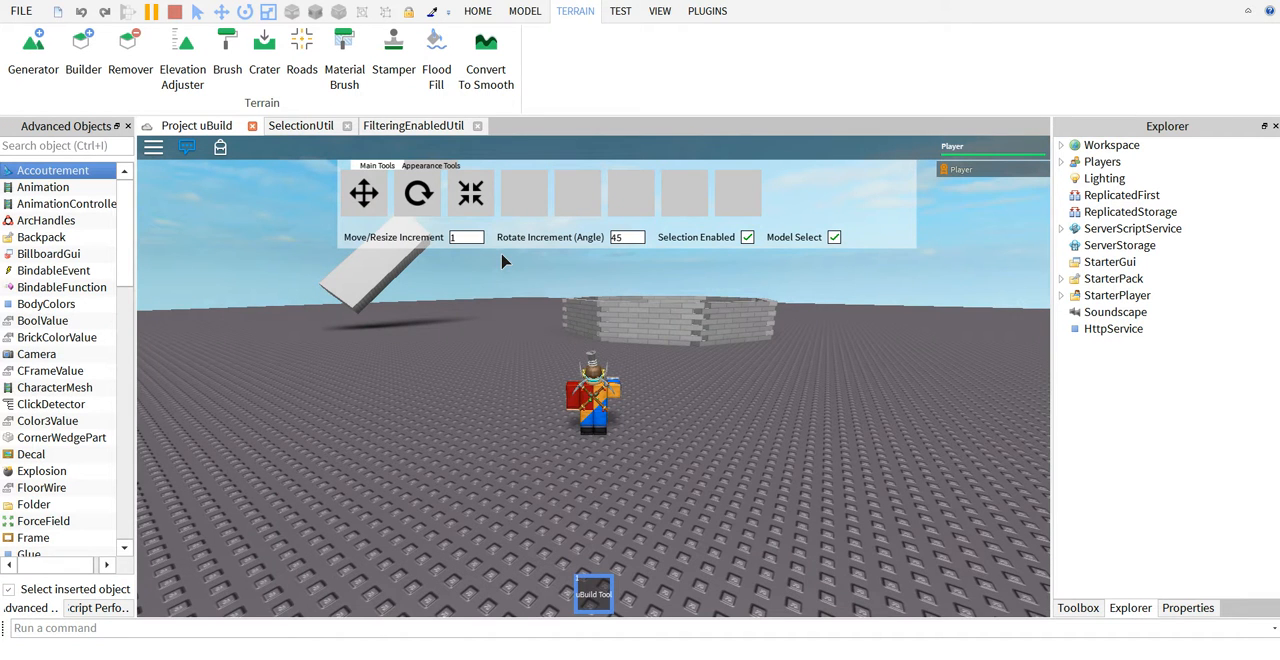
scroll(464, 294, down, 5)
right_drag(553, 297, 553, 297)
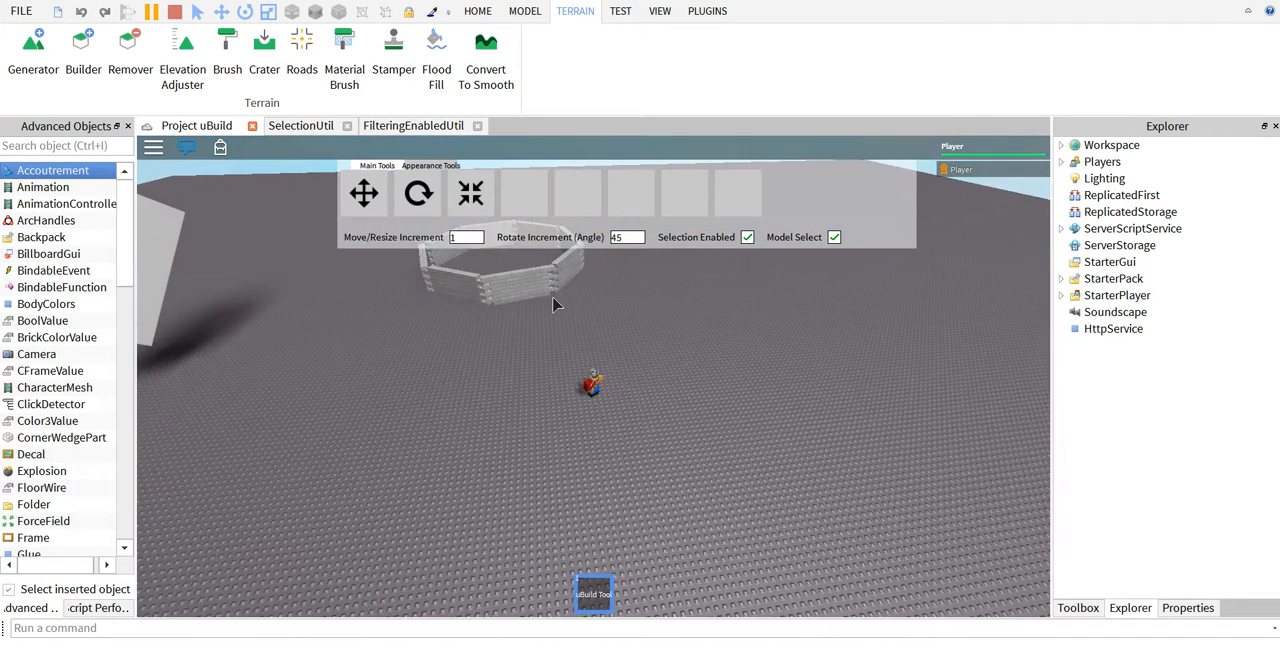
Select the octagonal brick ring with the Move tool and rotate it about its vertical axis with the Rotate tool.
click(363, 192)
click(490, 318)
mouse_move(449, 306)
mouse_down()
mouse_move(423, 323)
mouse_move(437, 317)
mouse_up()
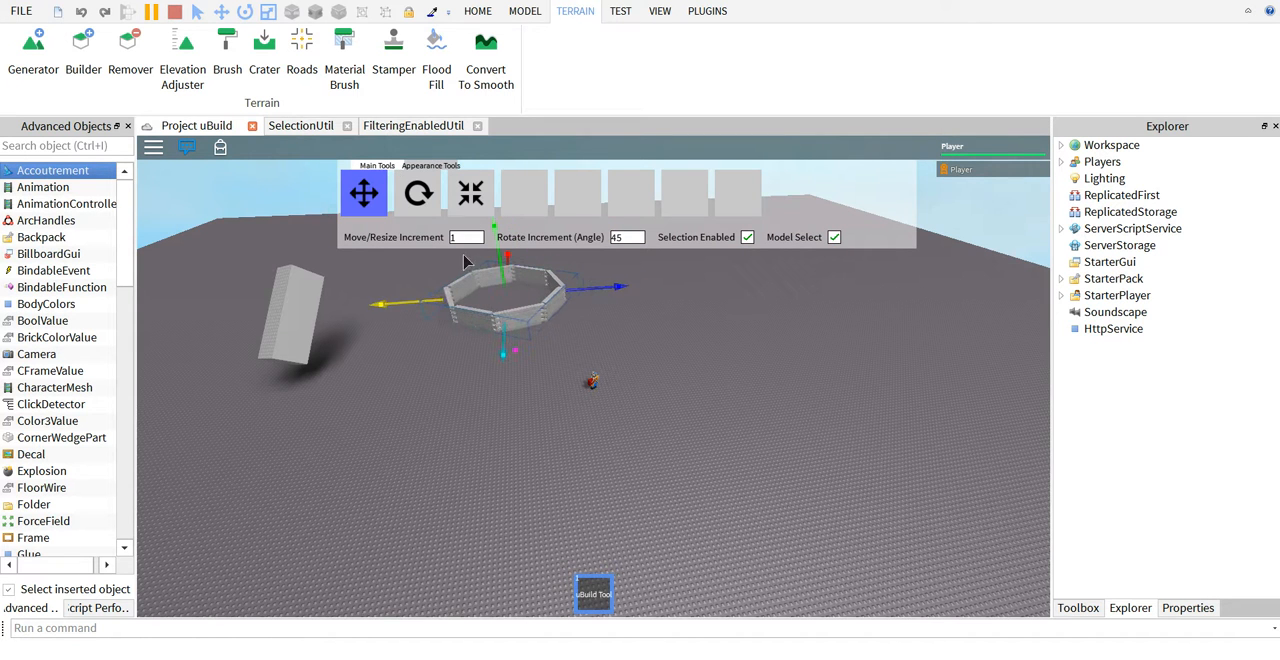
click(420, 198)
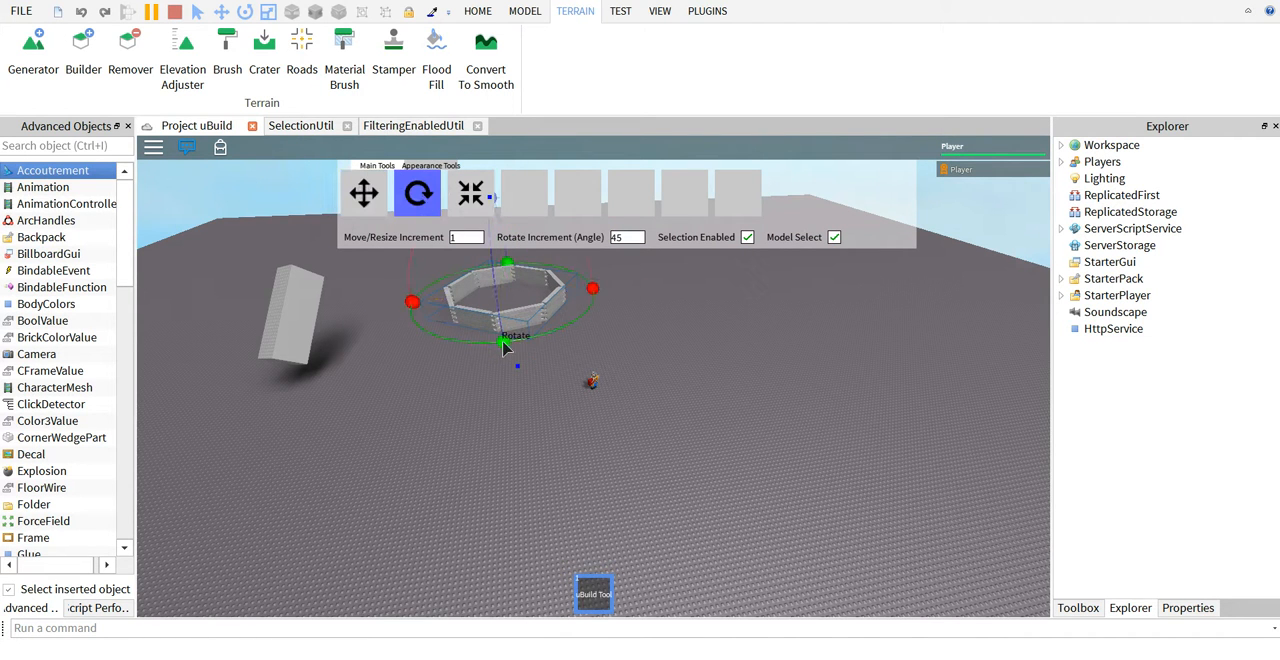
drag(597, 293, 503, 340)
Widen the tilted block toward the brick ring with the Resize tool.
click(471, 193)
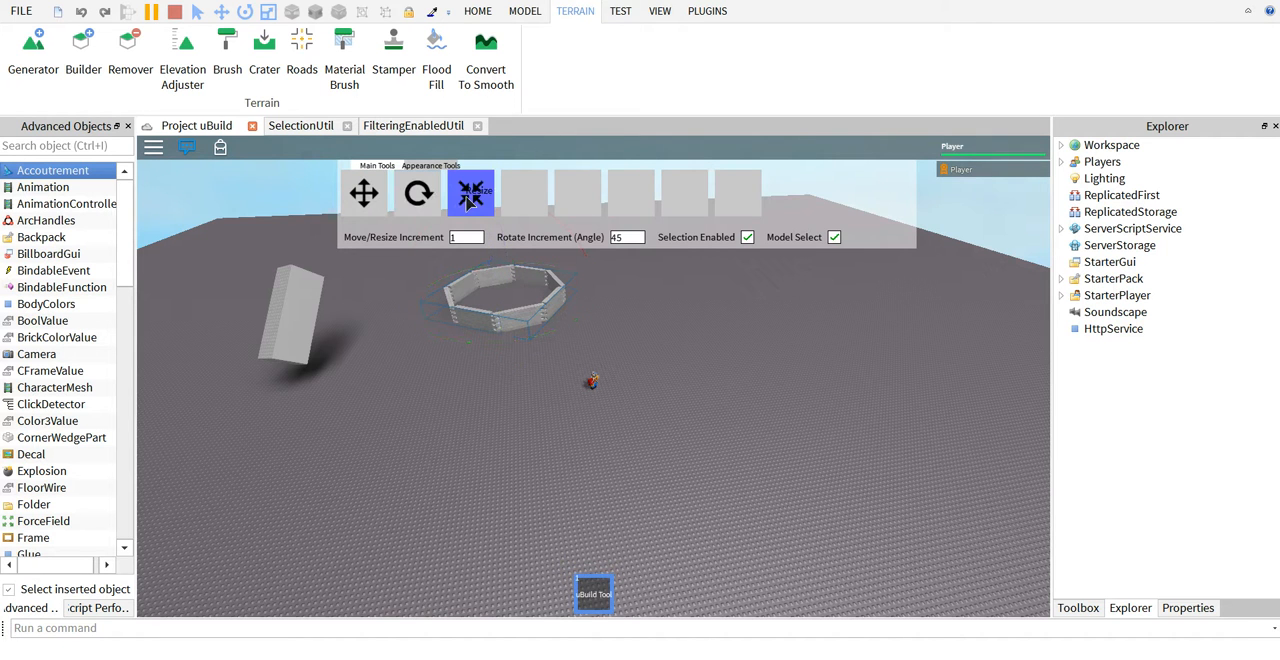
click(285, 325)
drag(266, 306, 413, 300)
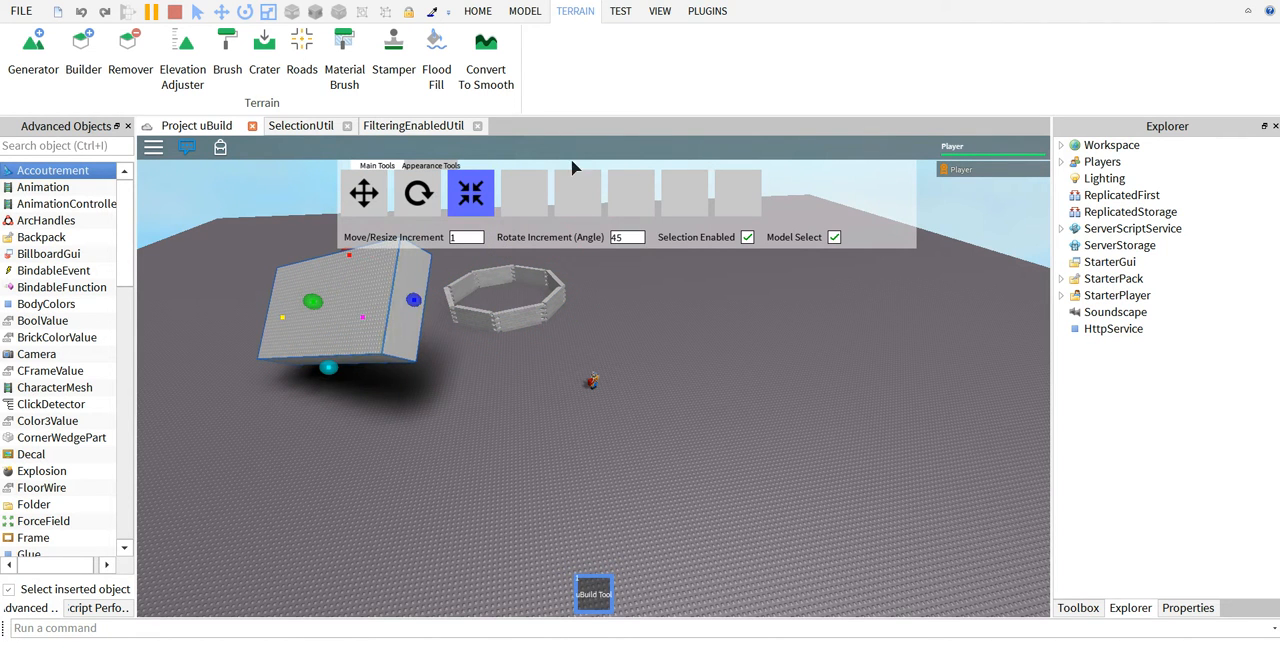
Select the brick ring and the tilted block together, group them into one model and ungroup it.
click(548, 188)
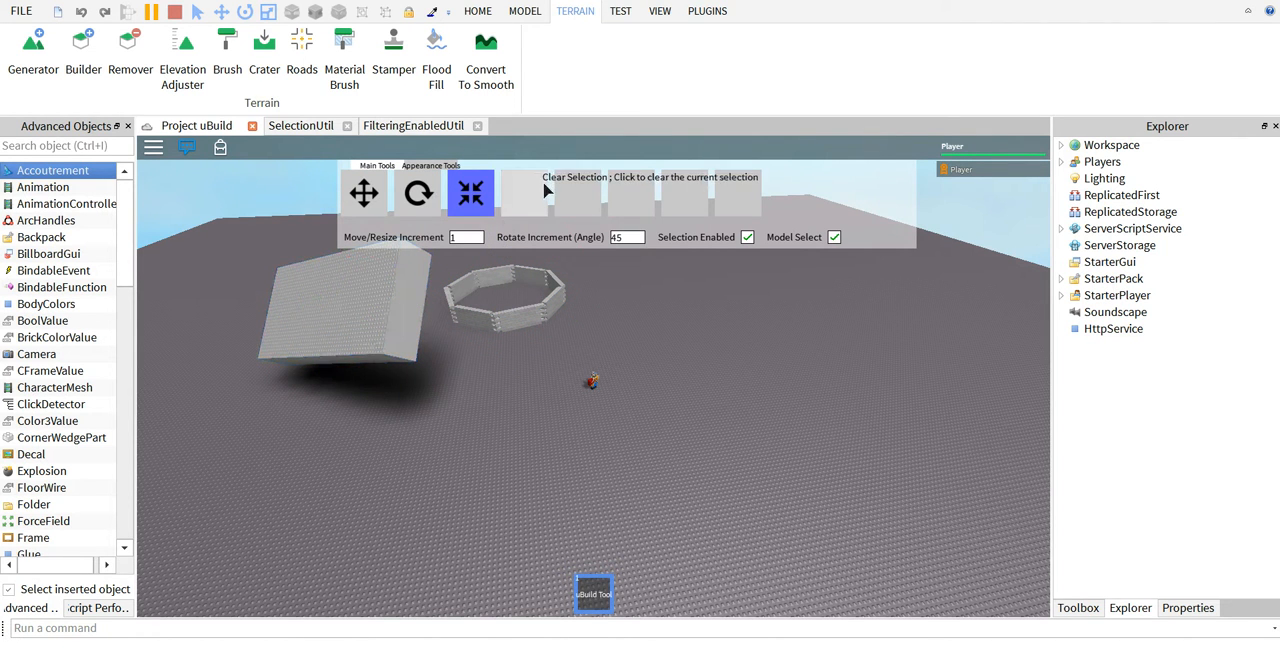
click(390, 340)
click(378, 202)
right_drag(440, 328, 438, 332)
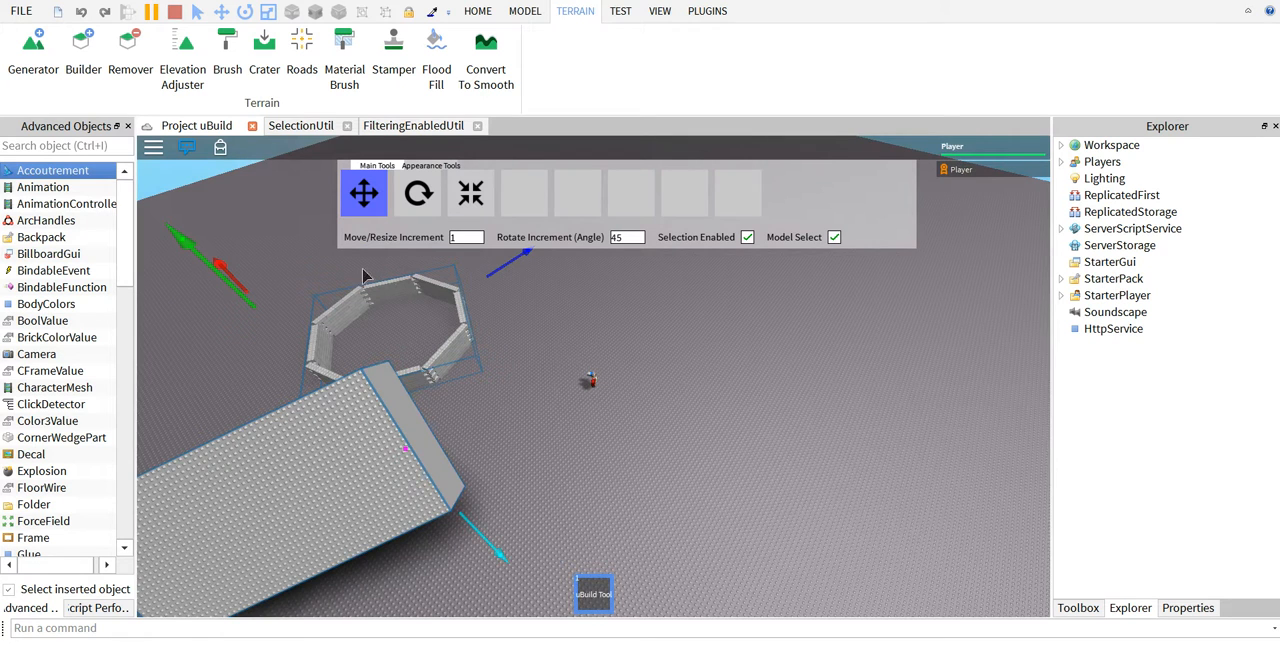
click(581, 198)
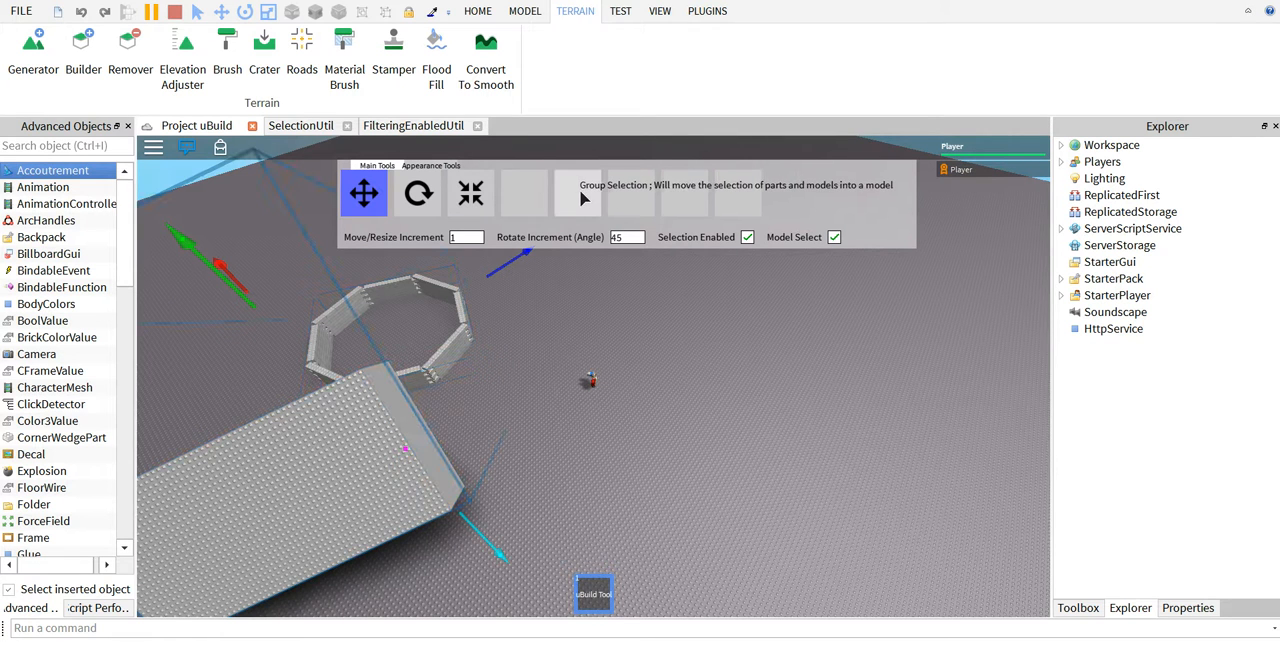
click(629, 207)
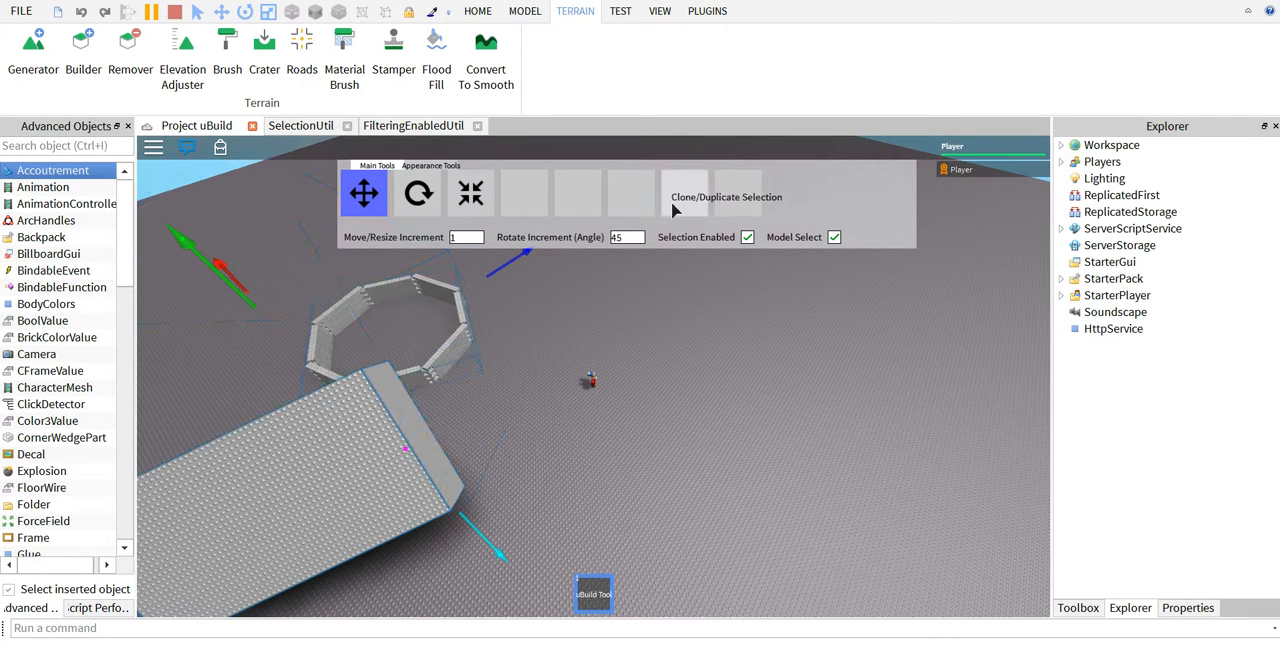
Duplicate the selected brick ring and block and delete the duplicates.
click(675, 208)
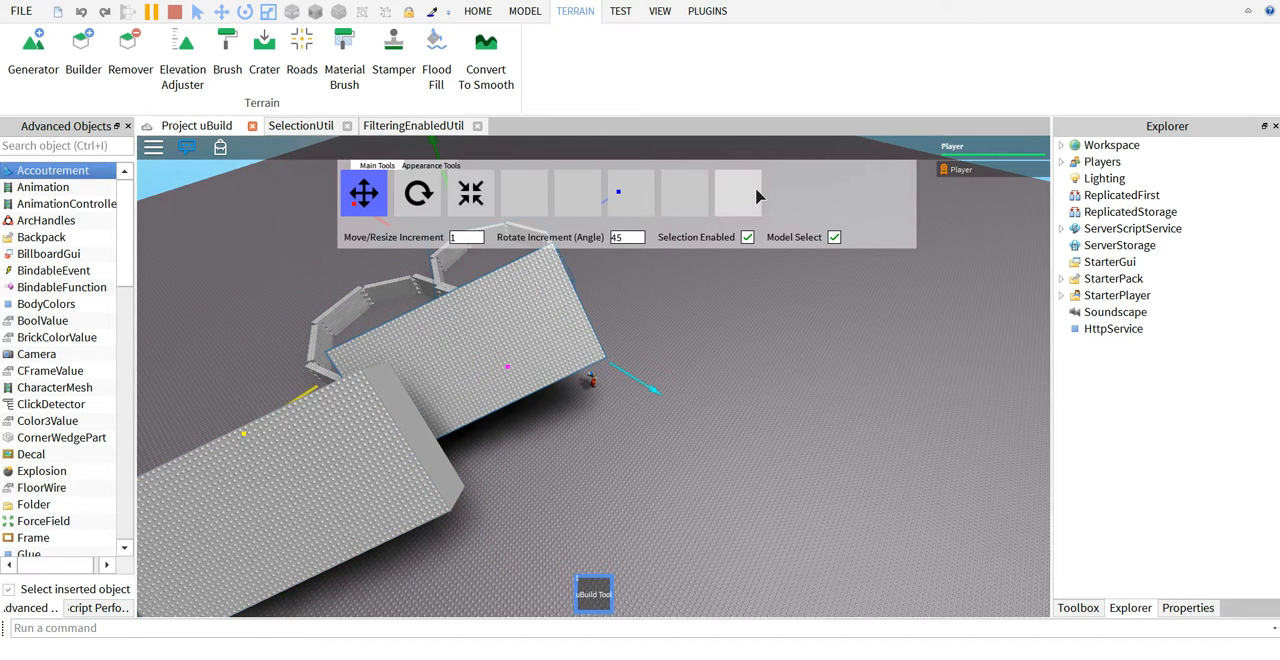
click(742, 209)
right_drag(629, 345, 629, 345)
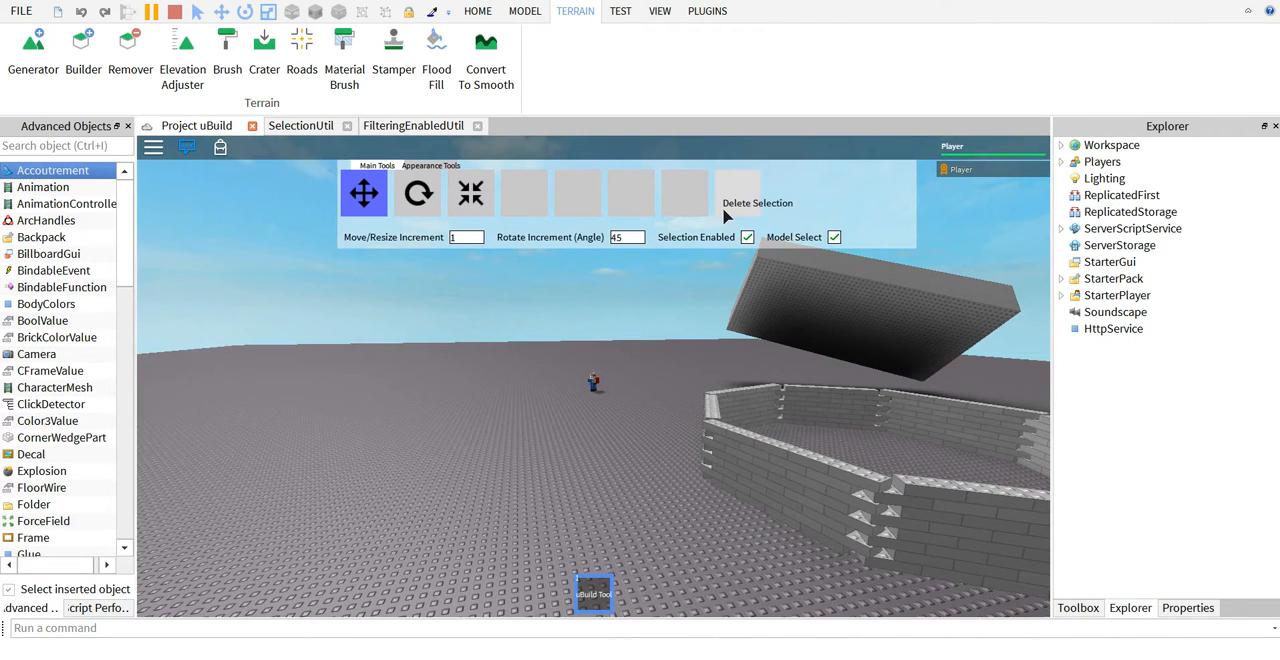
right_drag(700, 243, 700, 243)
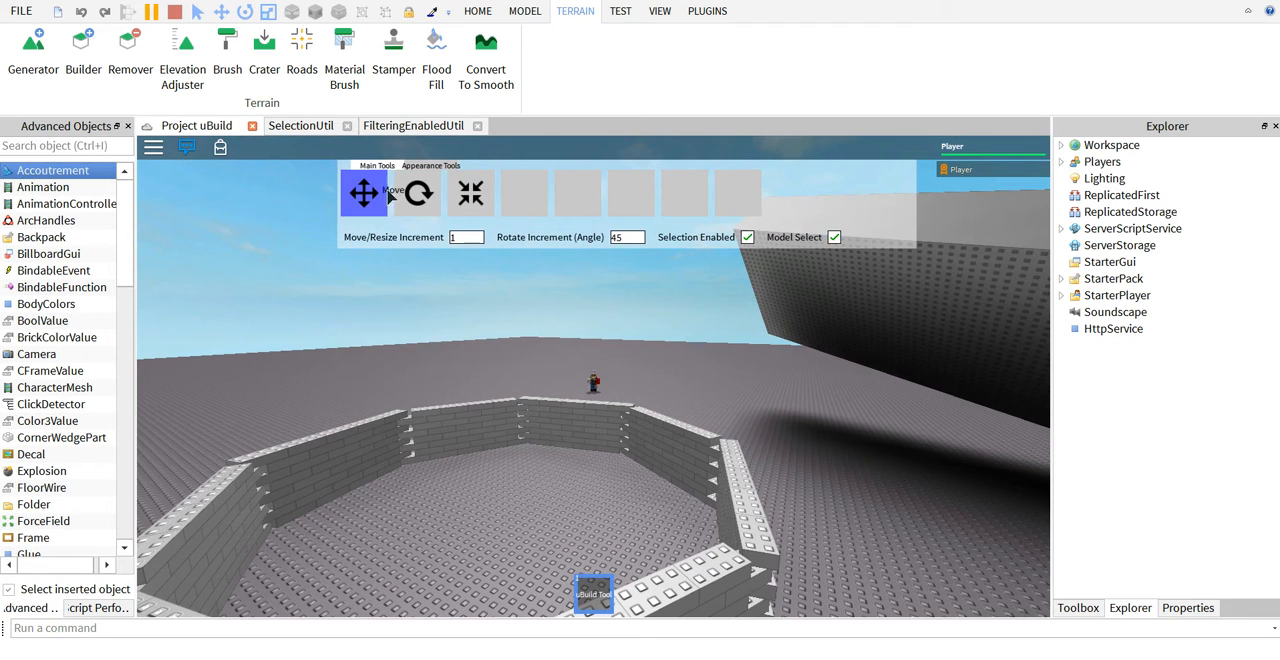
Set a smaller move/resize increment and resize the tilted block with it.
click(430, 165)
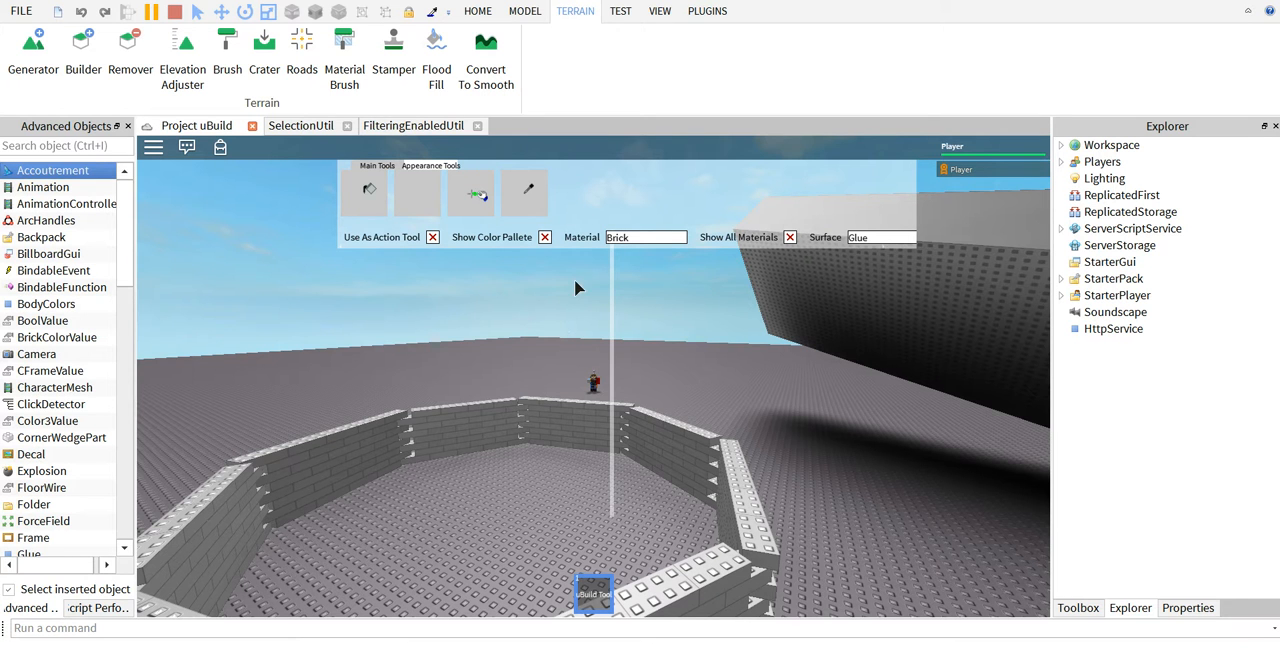
click(380, 166)
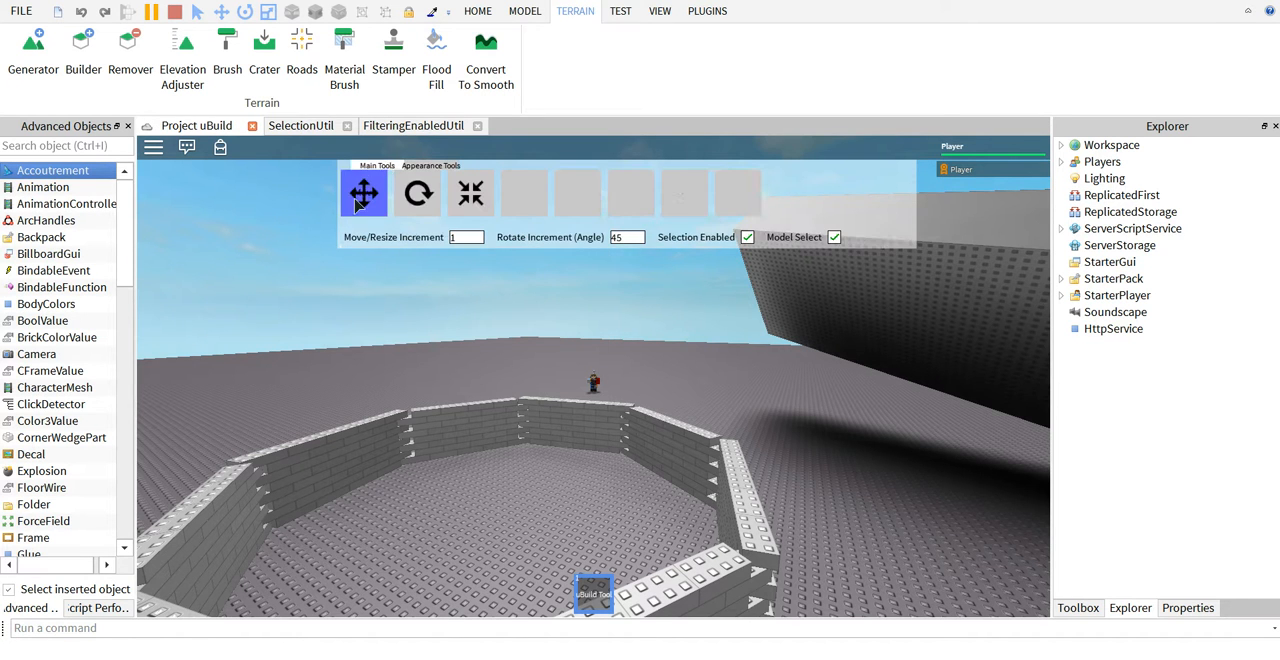
click(476, 244)
right_drag(530, 240, 514, 328)
click(472, 195)
click(745, 318)
drag(768, 300, 813, 379)
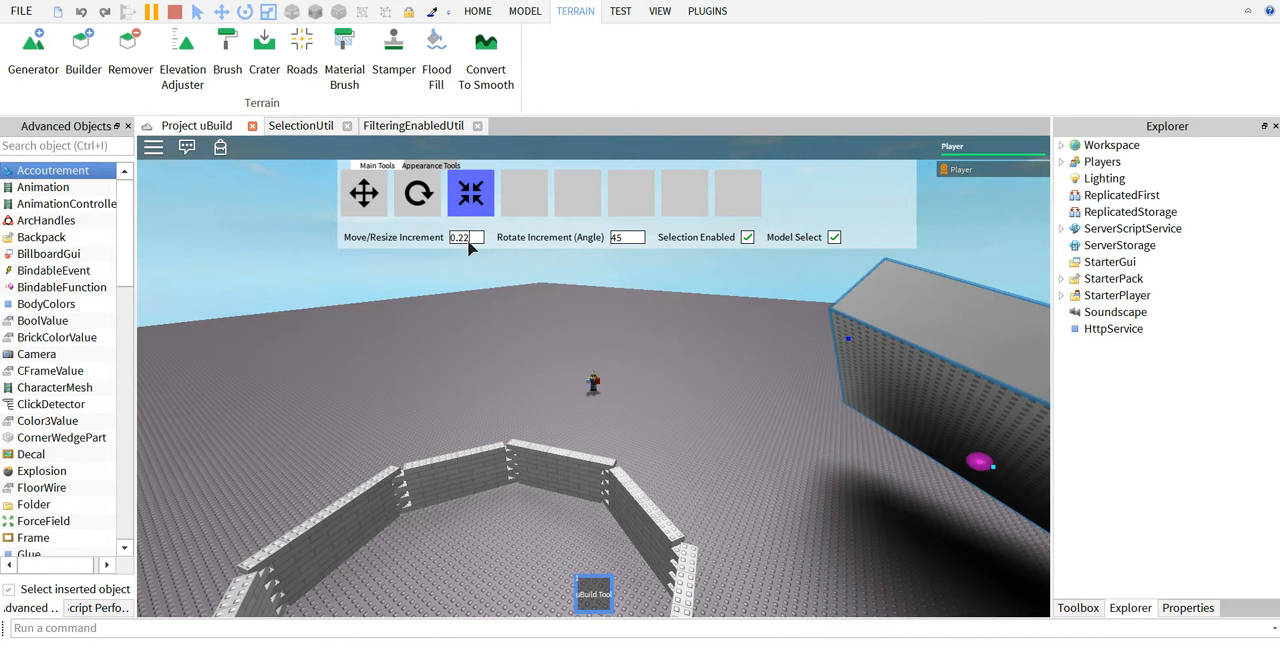
Raise the move/resize increment to 2 and to 20, extending the block's near end over the ground.
text(2)
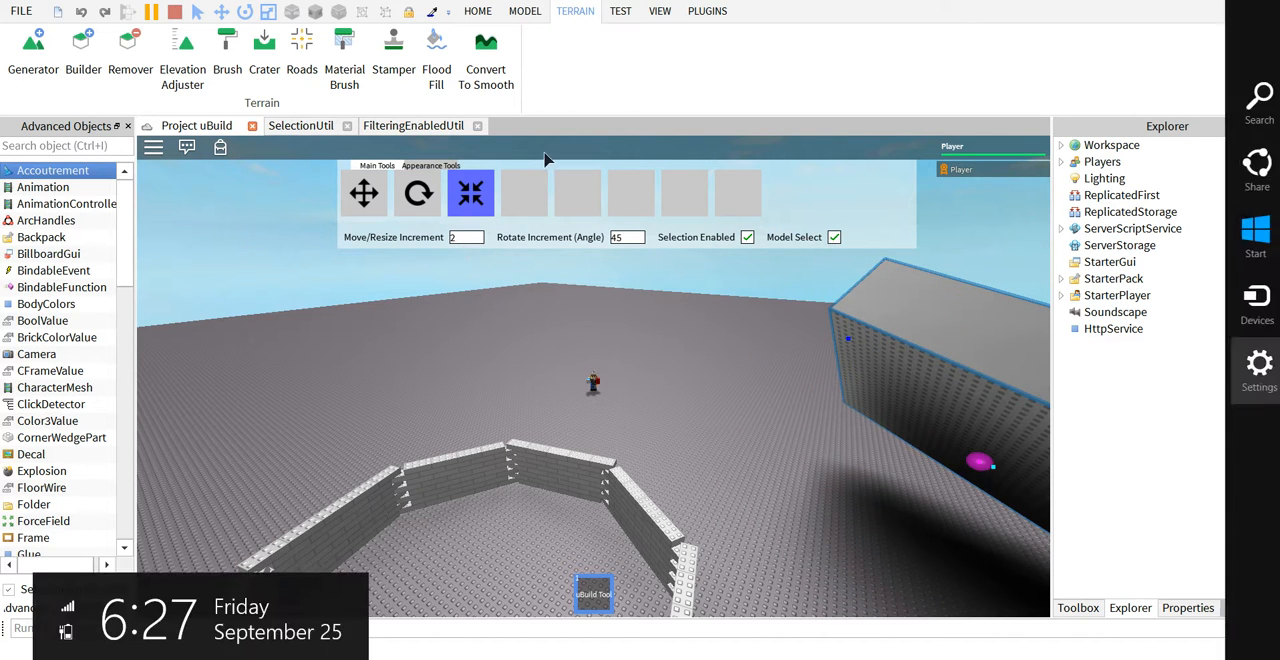
drag(848, 345, 762, 350)
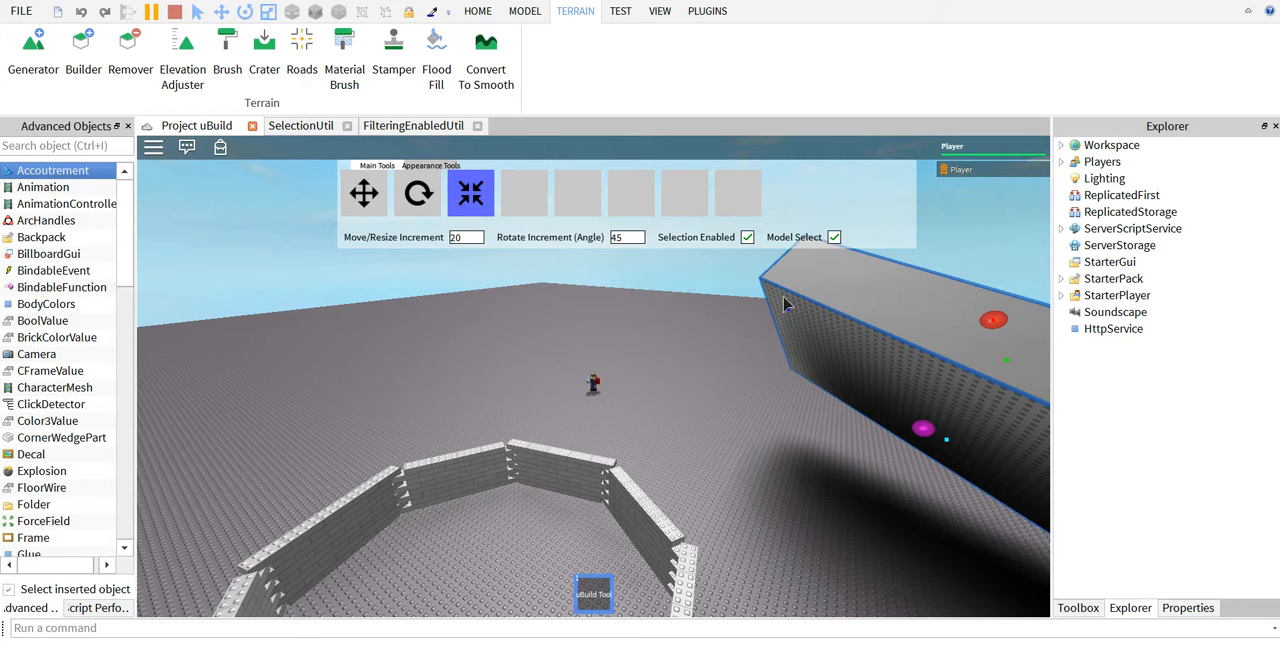
drag(788, 313, 697, 285)
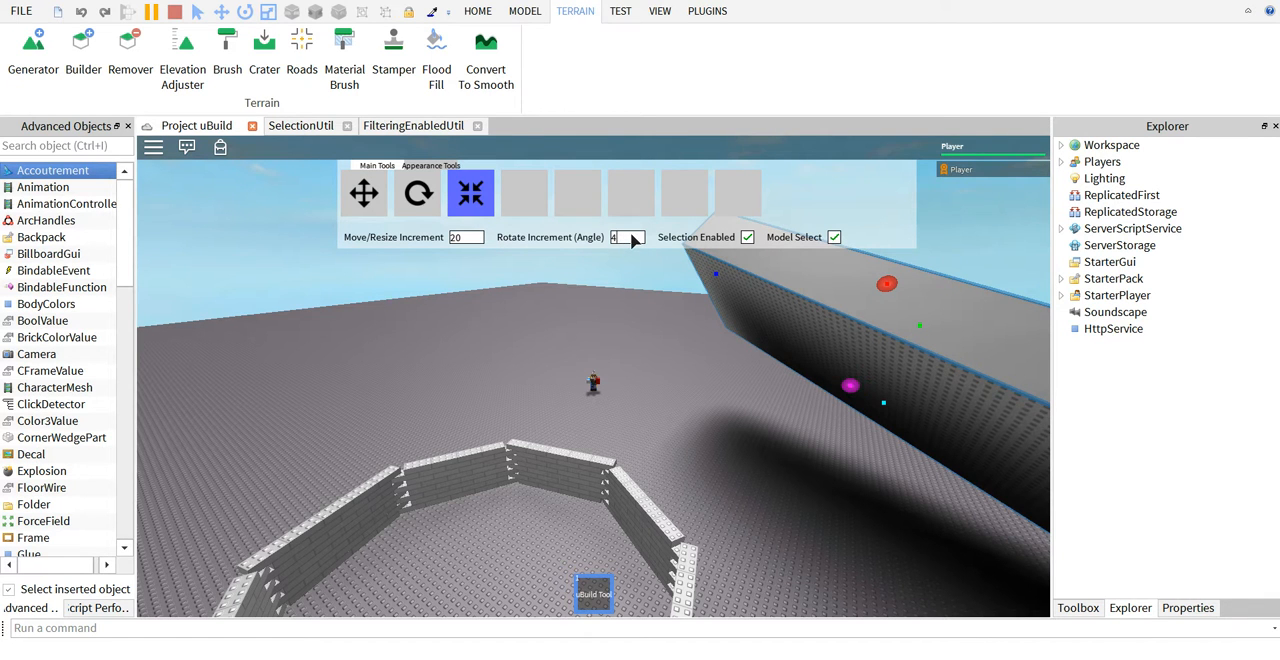
Select the brick ring and rotate it horizontally with the rotate increment at 4 degrees.
click(576, 476)
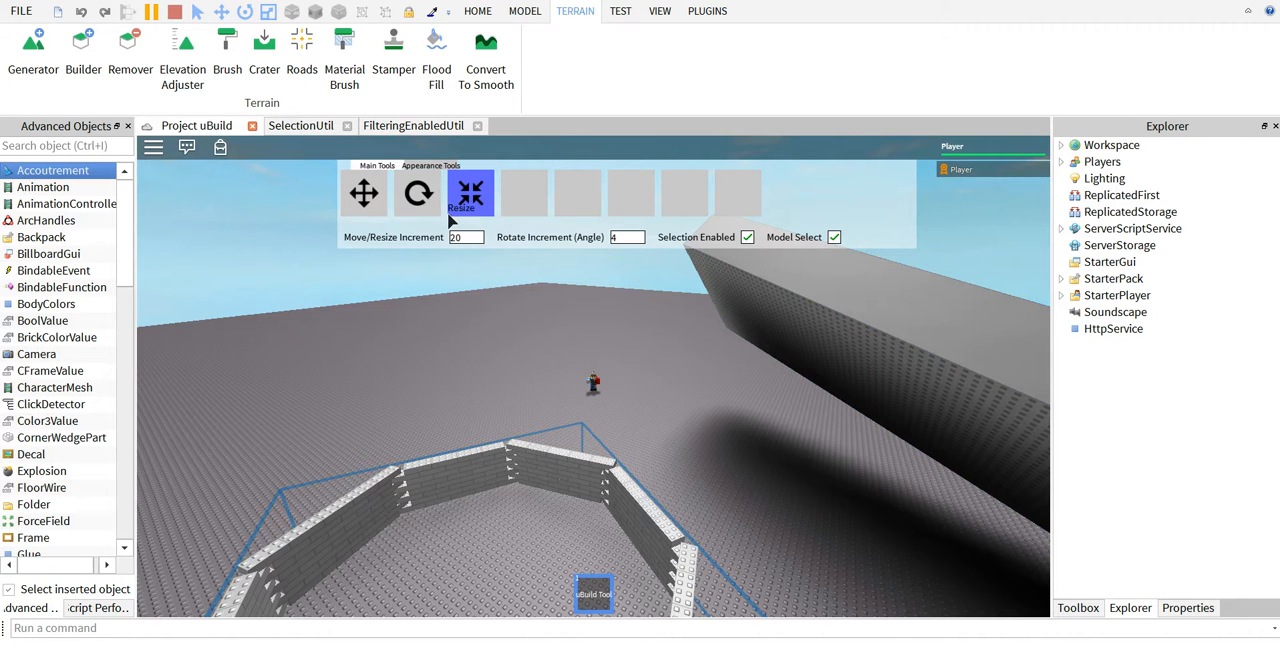
click(416, 194)
drag(634, 442, 681, 430)
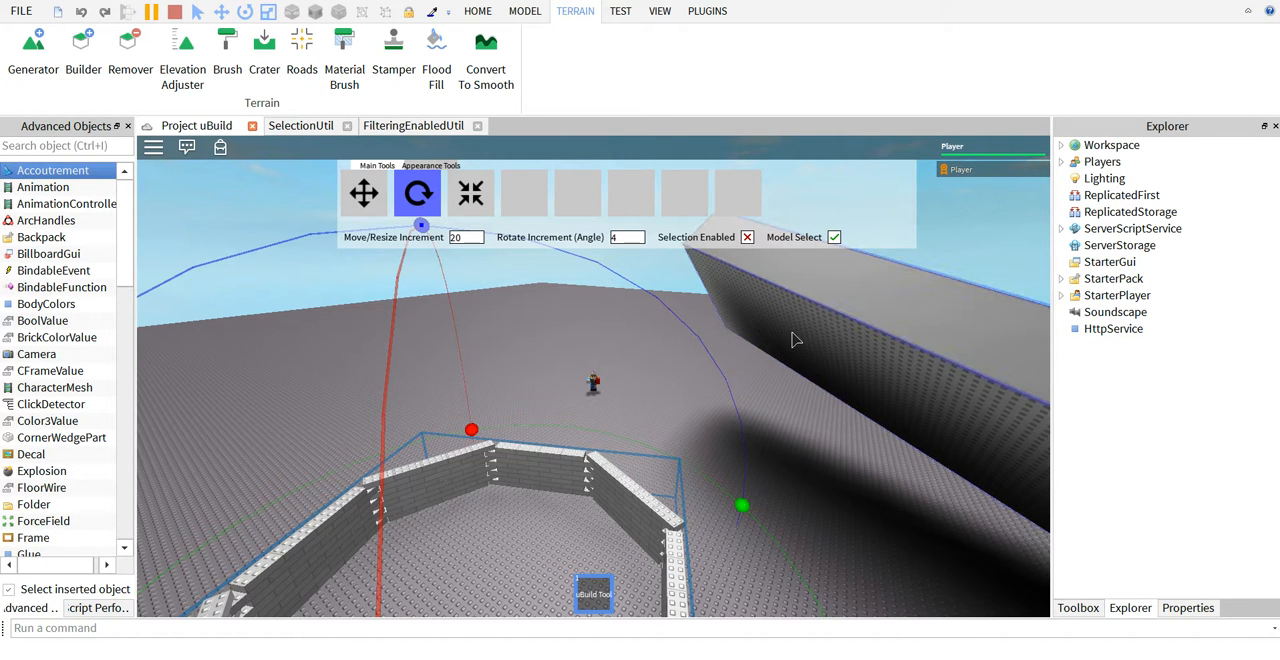
Turn Selection Enabled back on.
click(750, 238)
scroll(780, 451, up, 5)
right_drag(783, 452, 778, 450)
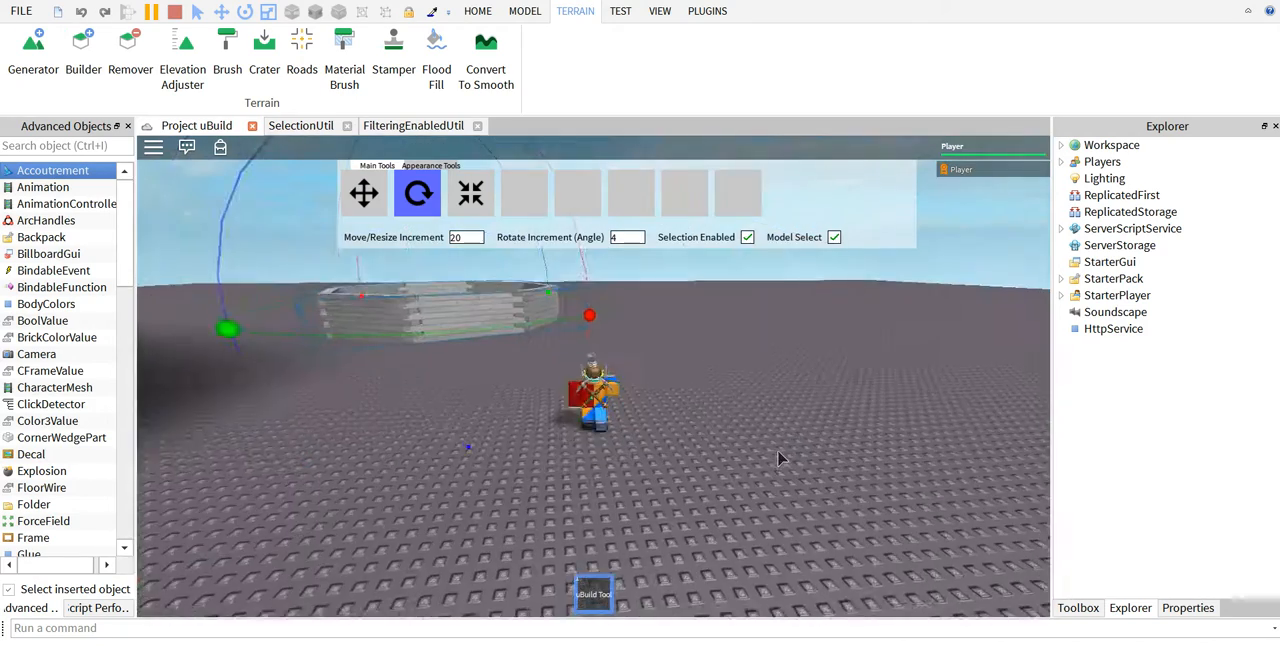
Walk up to the ring, turn off Model Select and select a single brick in its wall.
key(w)
key(a)
click(834, 238)
click(468, 326)
drag(472, 340, 519, 428)
click(430, 166)
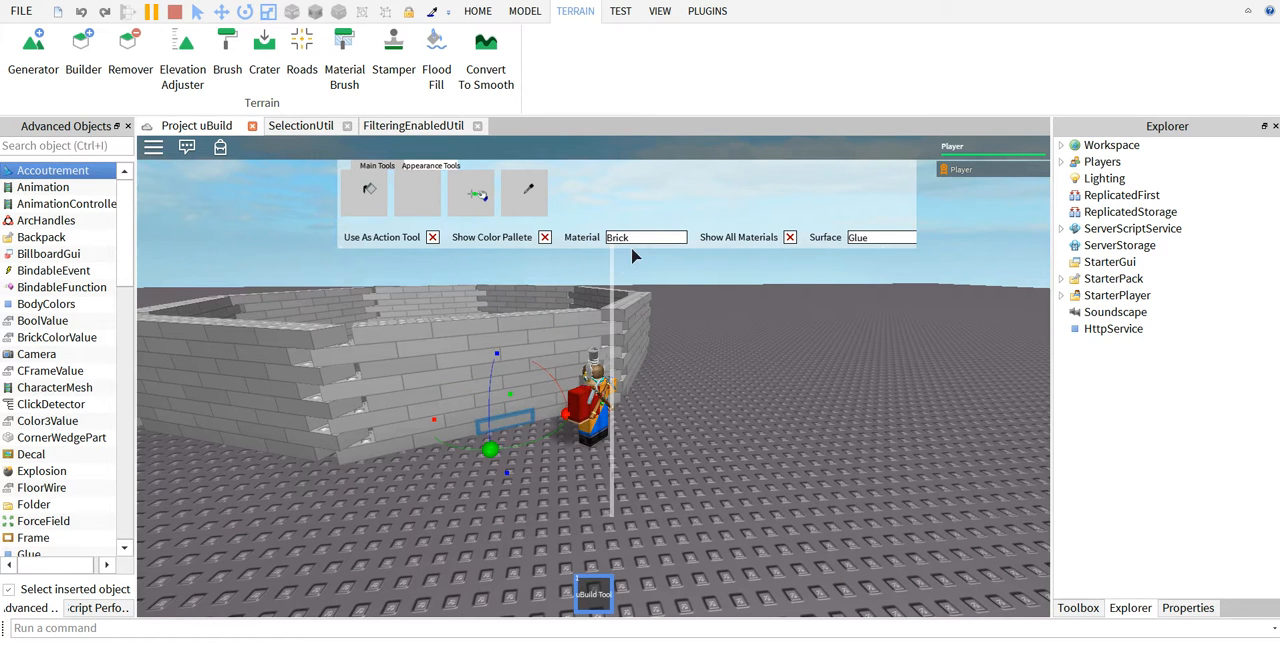
click(396, 166)
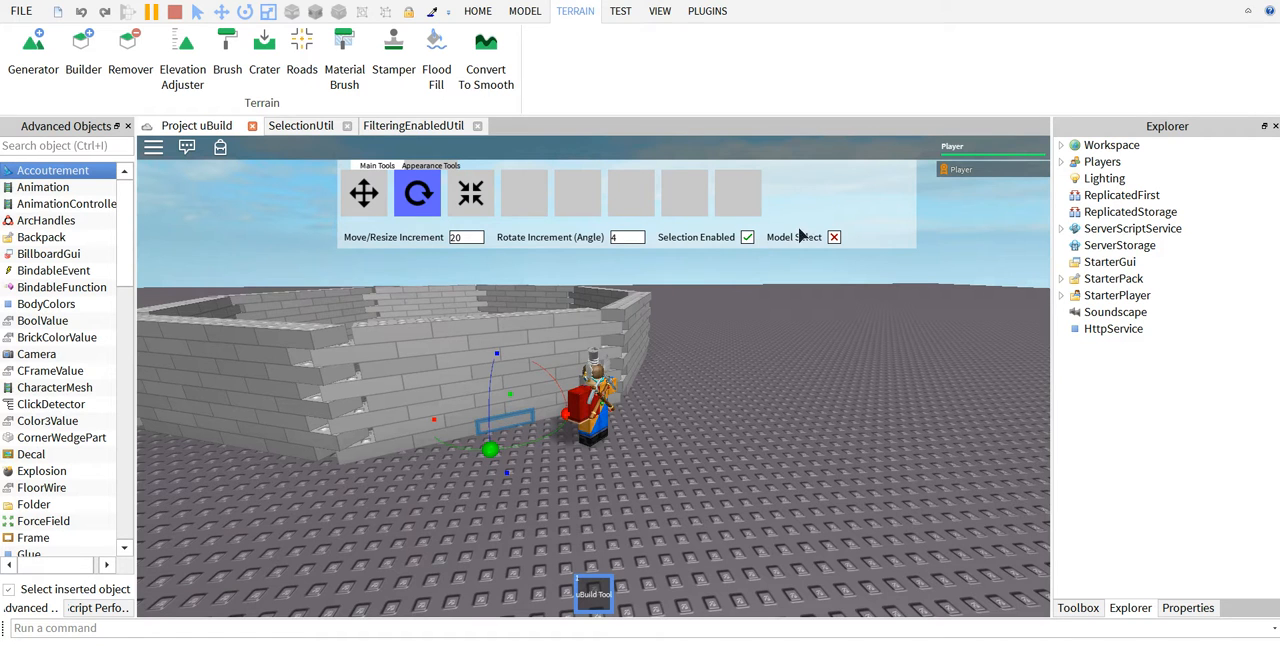
Turn Model Select back on and select the whole brick ring with the Move tool.
click(835, 240)
click(372, 198)
click(403, 440)
Bring up the appearance tools, select the large tilted block and turn off Use As Action Tool.
click(454, 167)
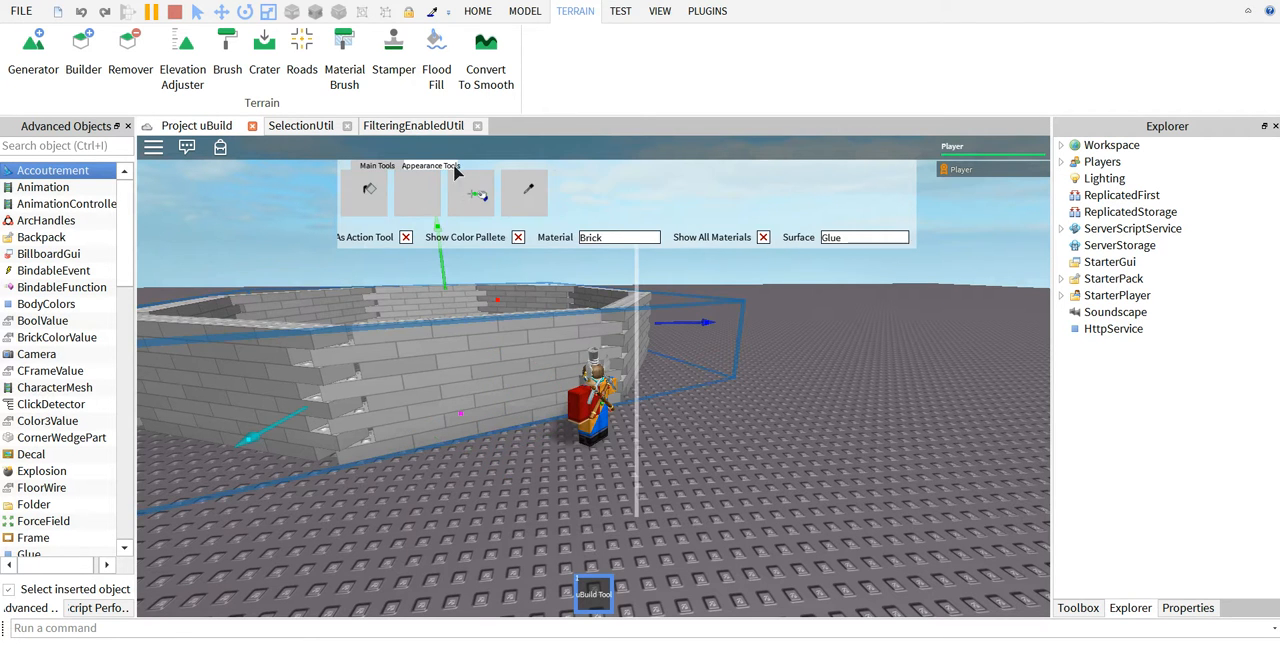
scroll(493, 330, down, 5)
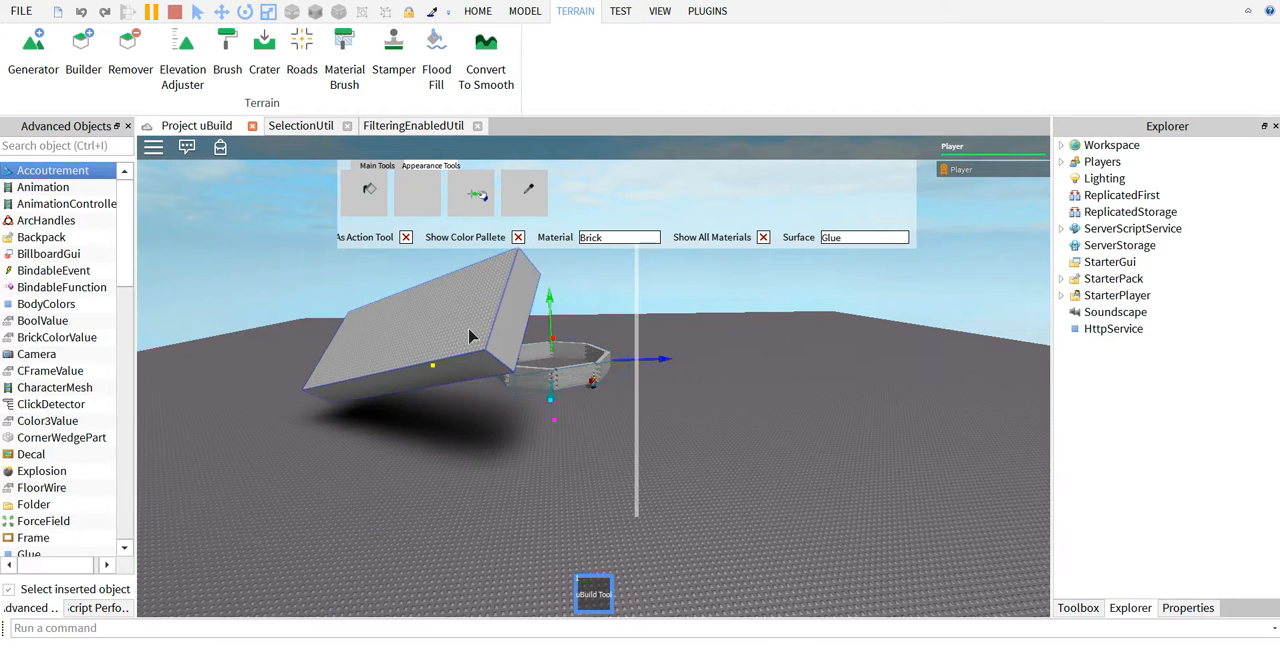
click(469, 330)
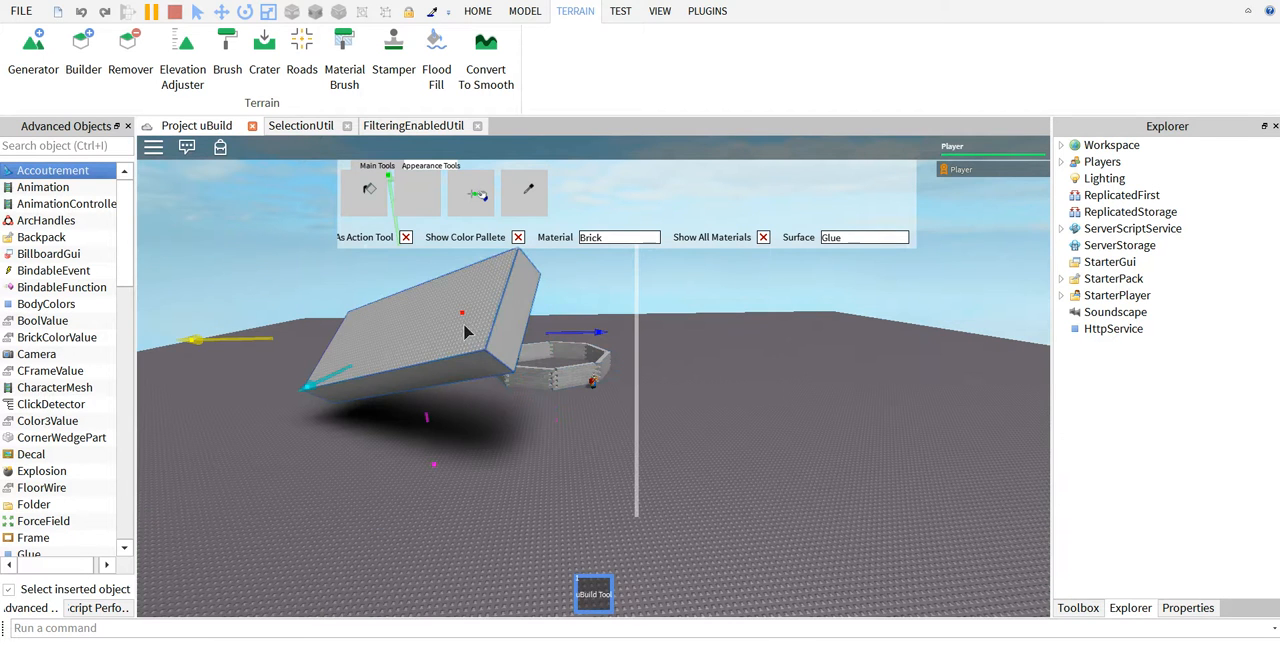
right_drag(421, 309, 418, 312)
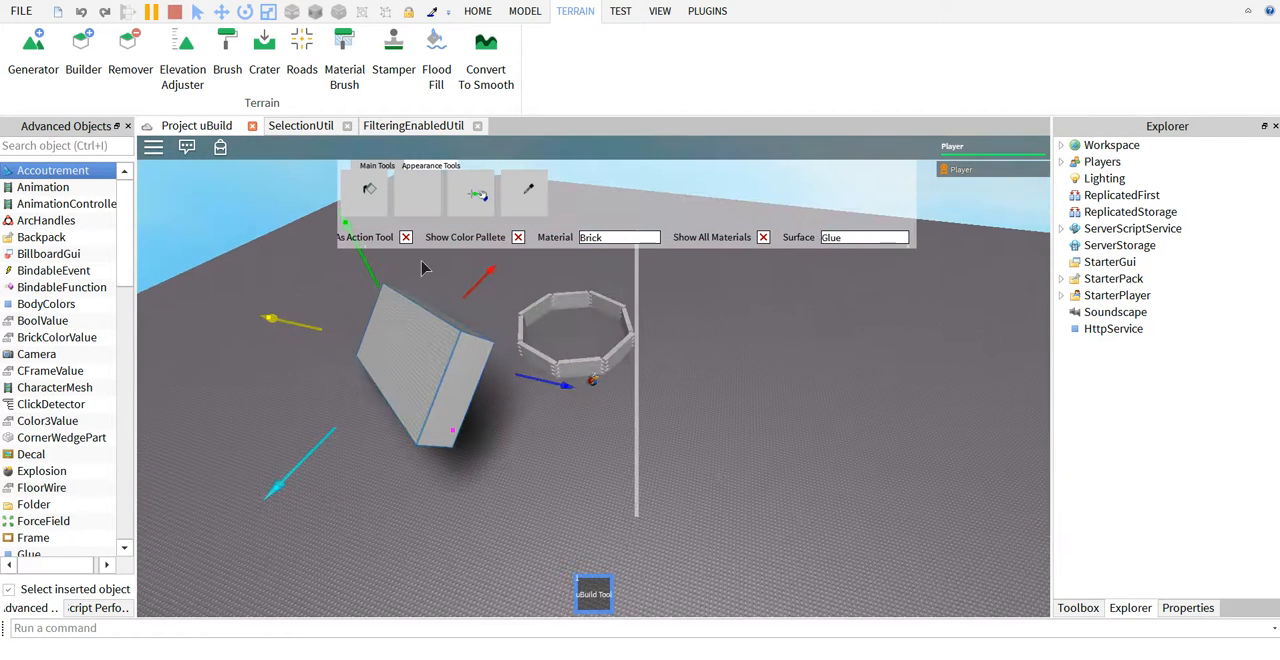
drag(447, 247, 391, 249)
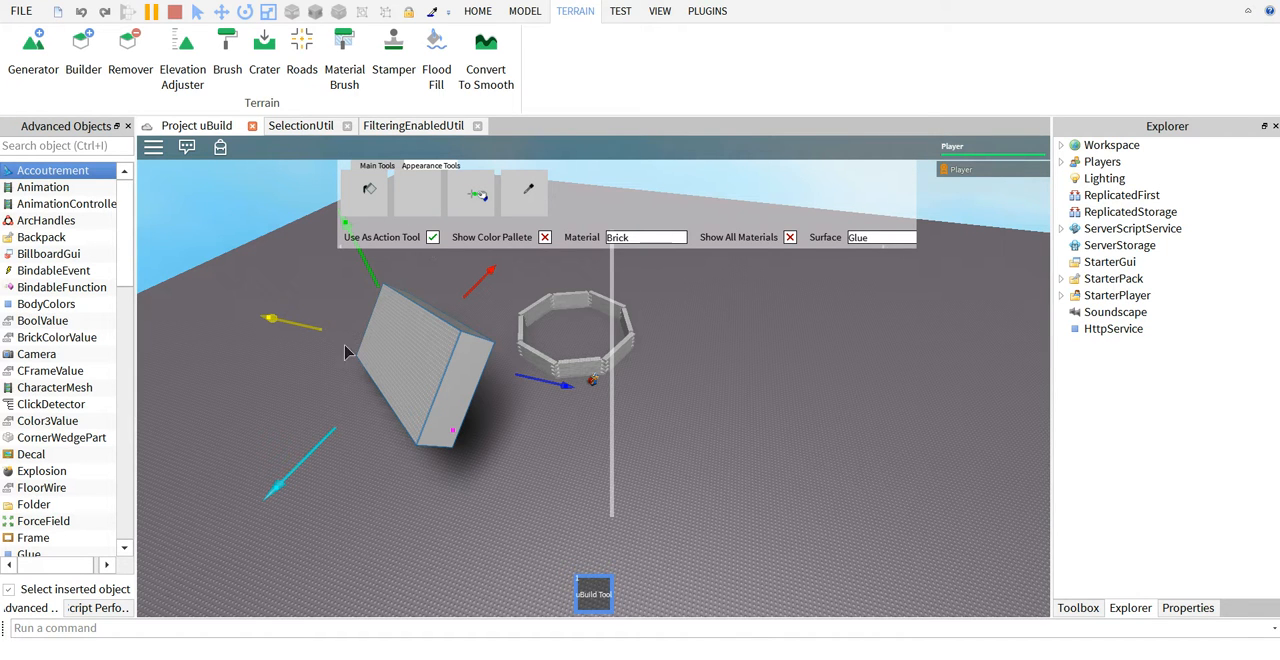
click(432, 238)
Show the color palette and hide it again.
click(545, 238)
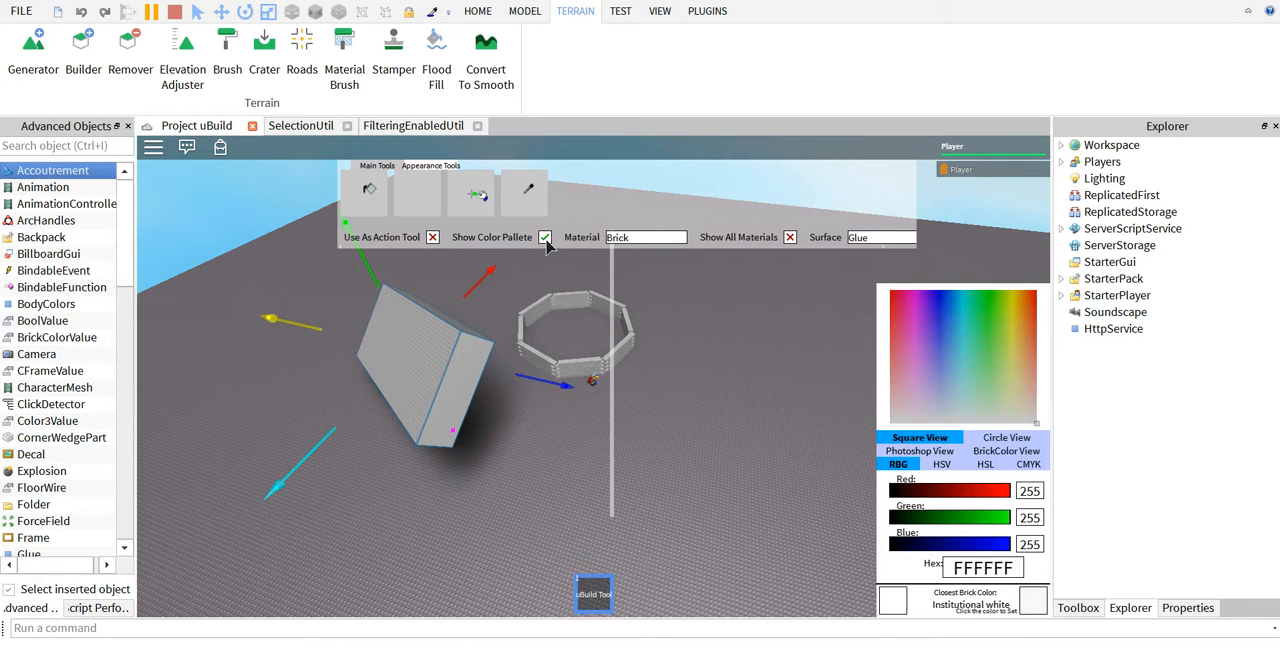
click(546, 242)
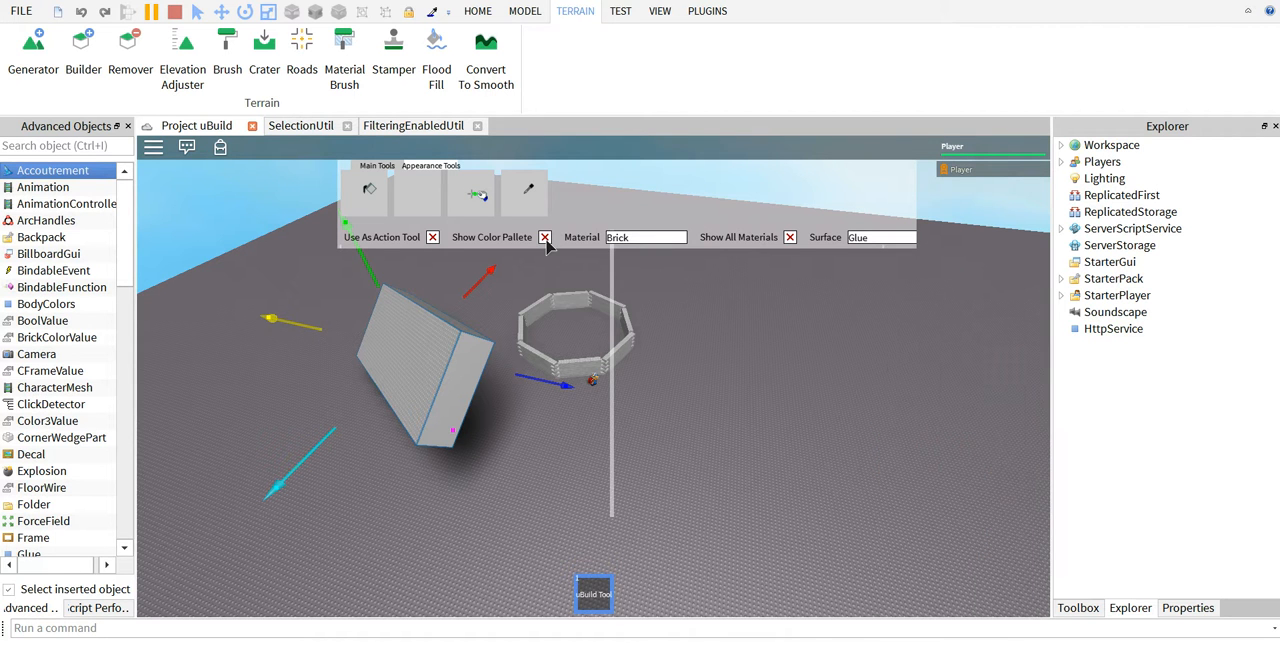
click(545, 239)
click(545, 239)
Set the appearance material to Wood.
click(650, 239)
scroll(660, 300, down, 3)
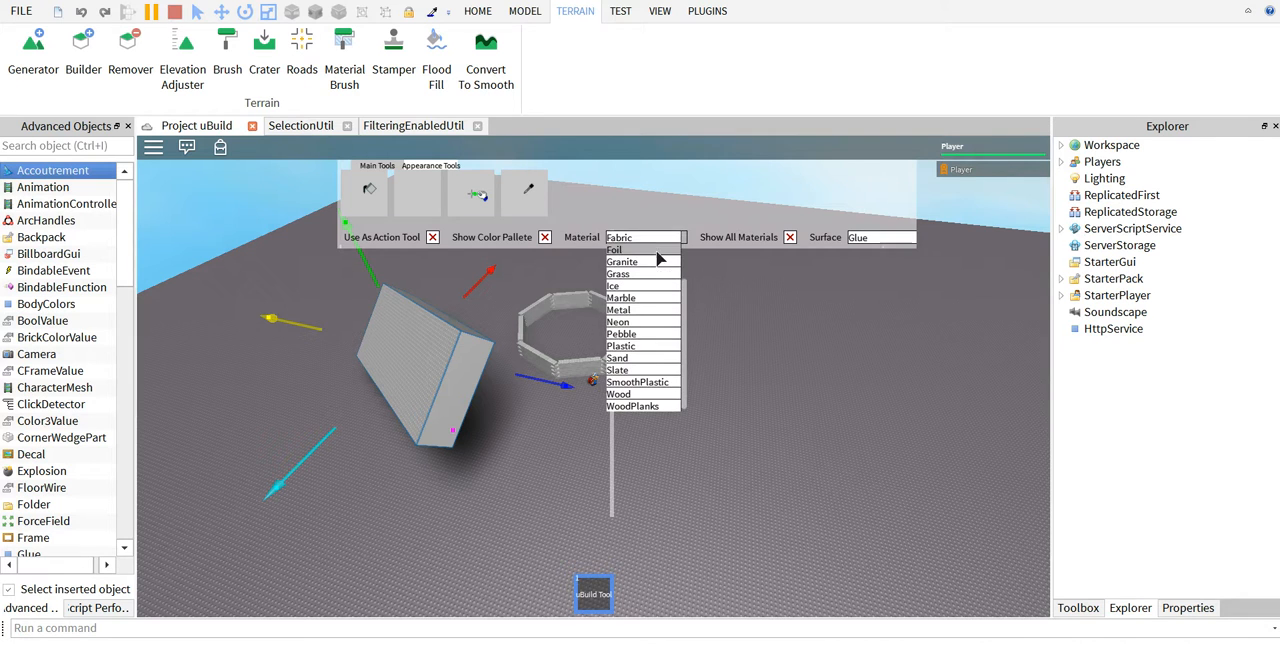
click(648, 394)
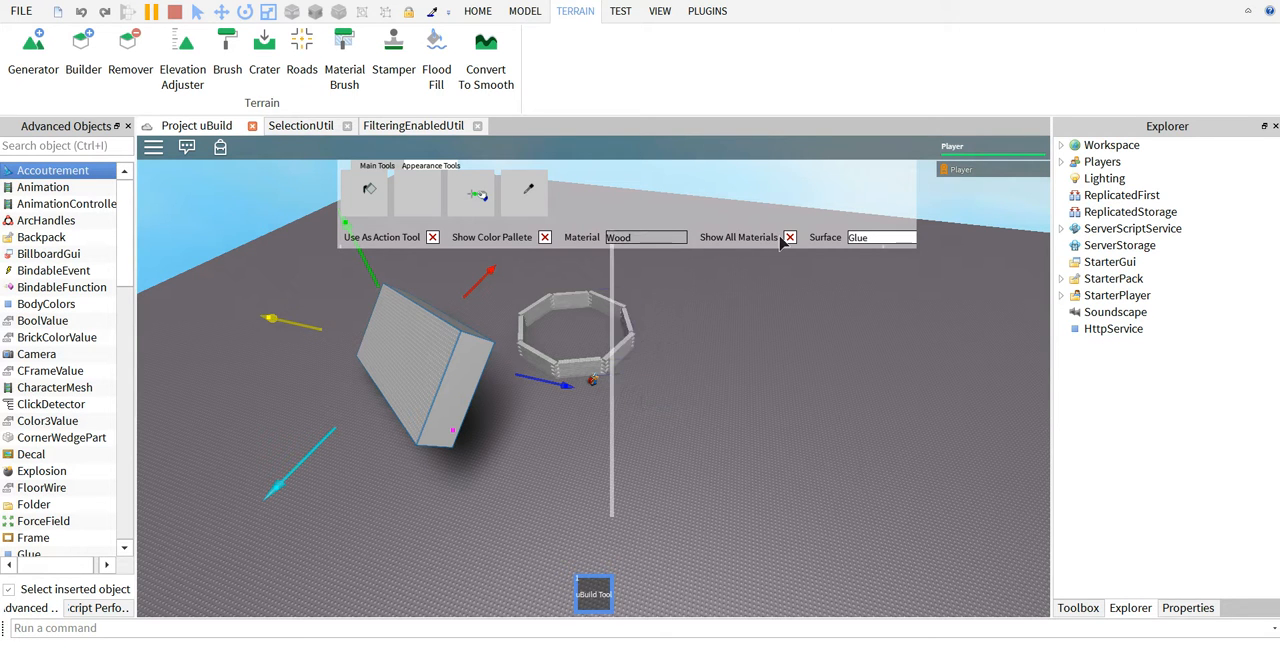
Enable Show All Materials, look through the full material list and disable the option again.
click(789, 237)
click(636, 243)
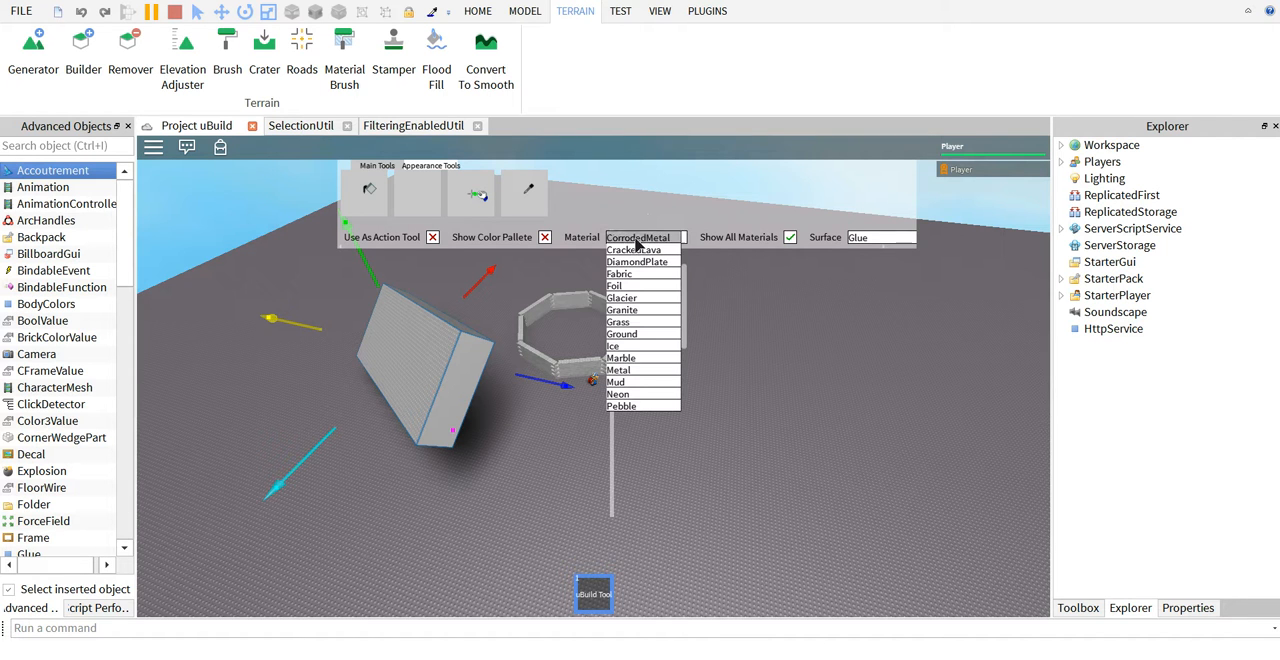
scroll(652, 367, up, 3)
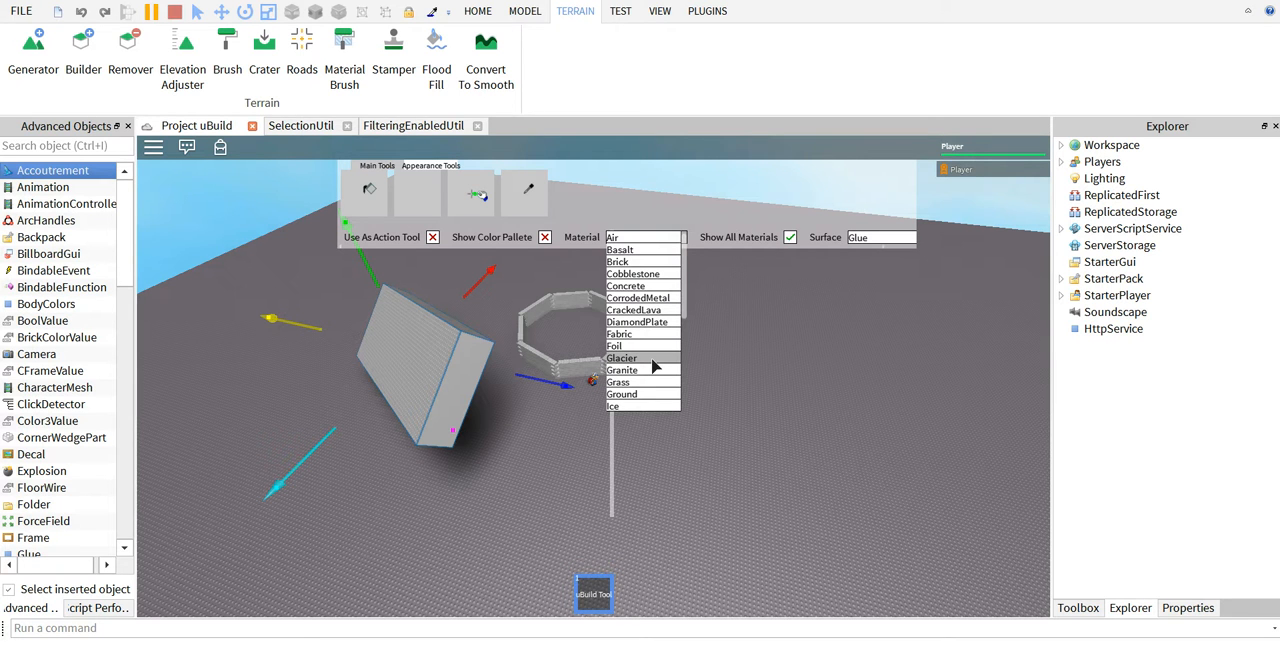
scroll(660, 362, down, 5)
scroll(657, 362, up, 5)
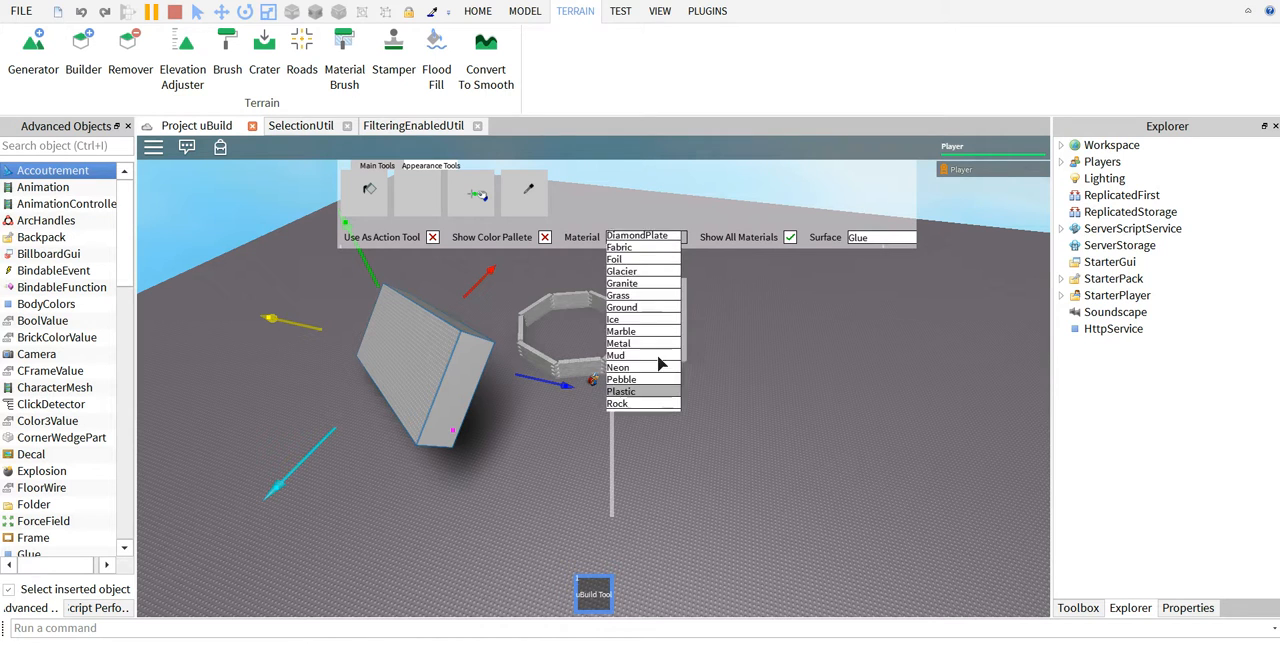
click(790, 239)
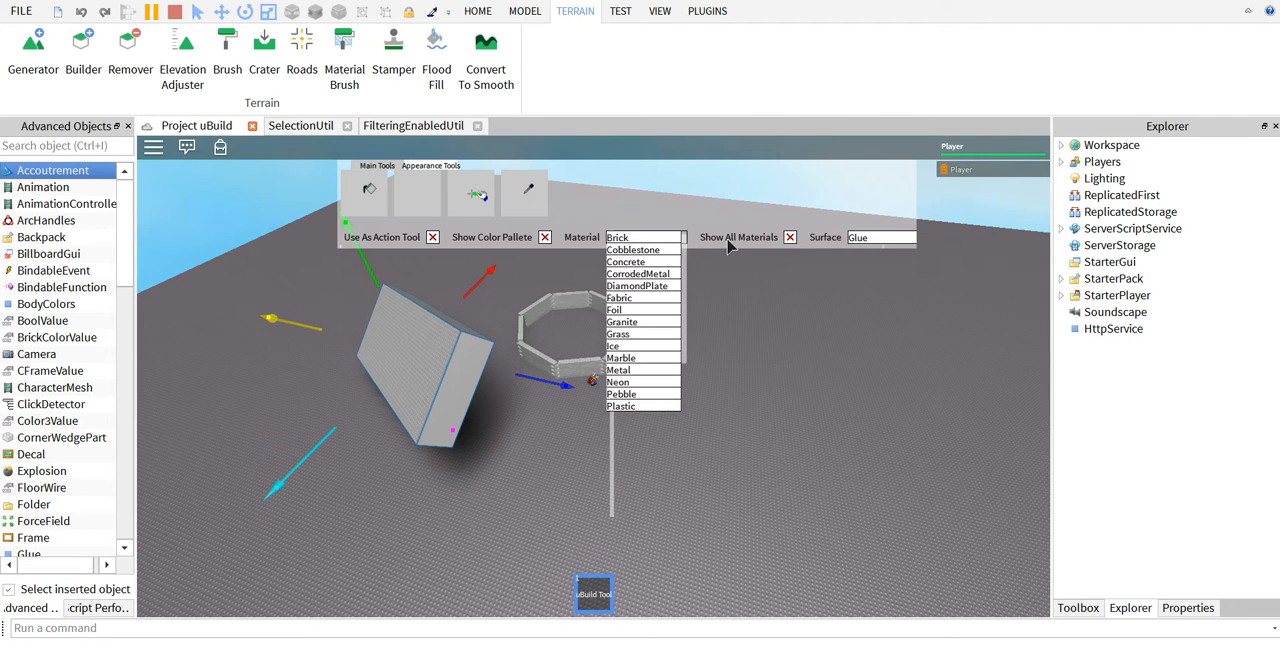
Set the appearance material to Concrete and the surface to Studs.
click(672, 260)
click(855, 241)
click(862, 321)
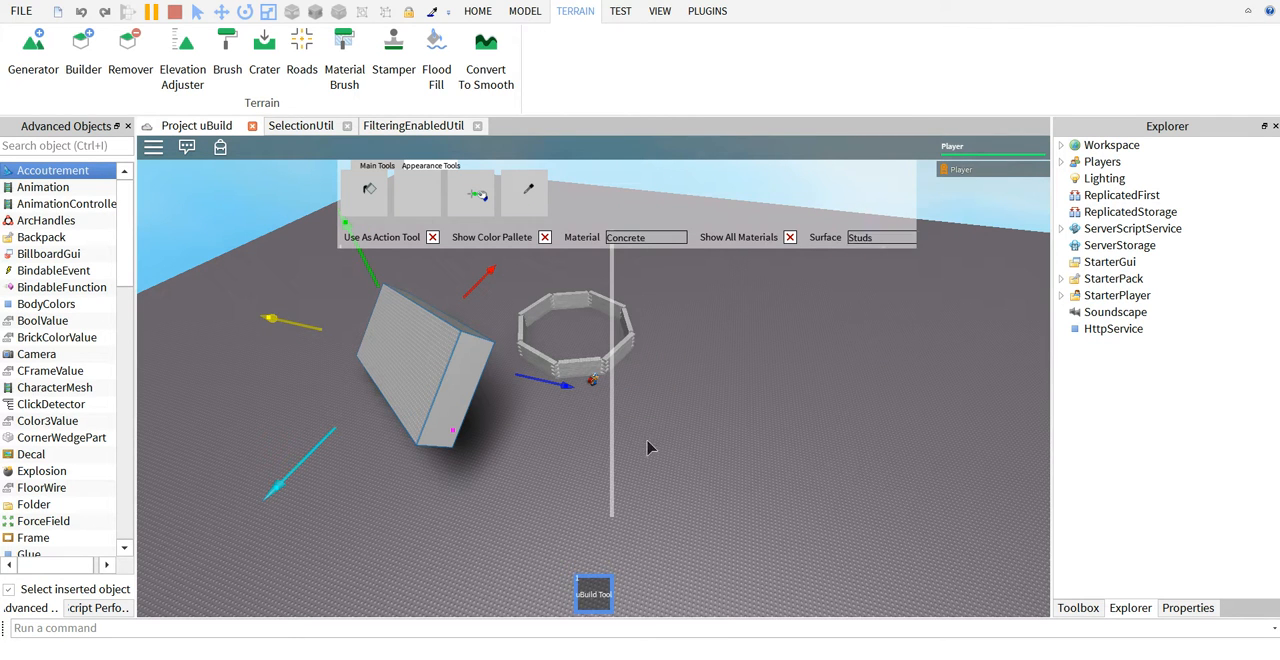
Turn on Use As Action Tool, select the ring of brick walls and apply Concrete to individual bricks with the Material Tool.
scroll(599, 428, up, 5)
right_drag(595, 428, 680, 352)
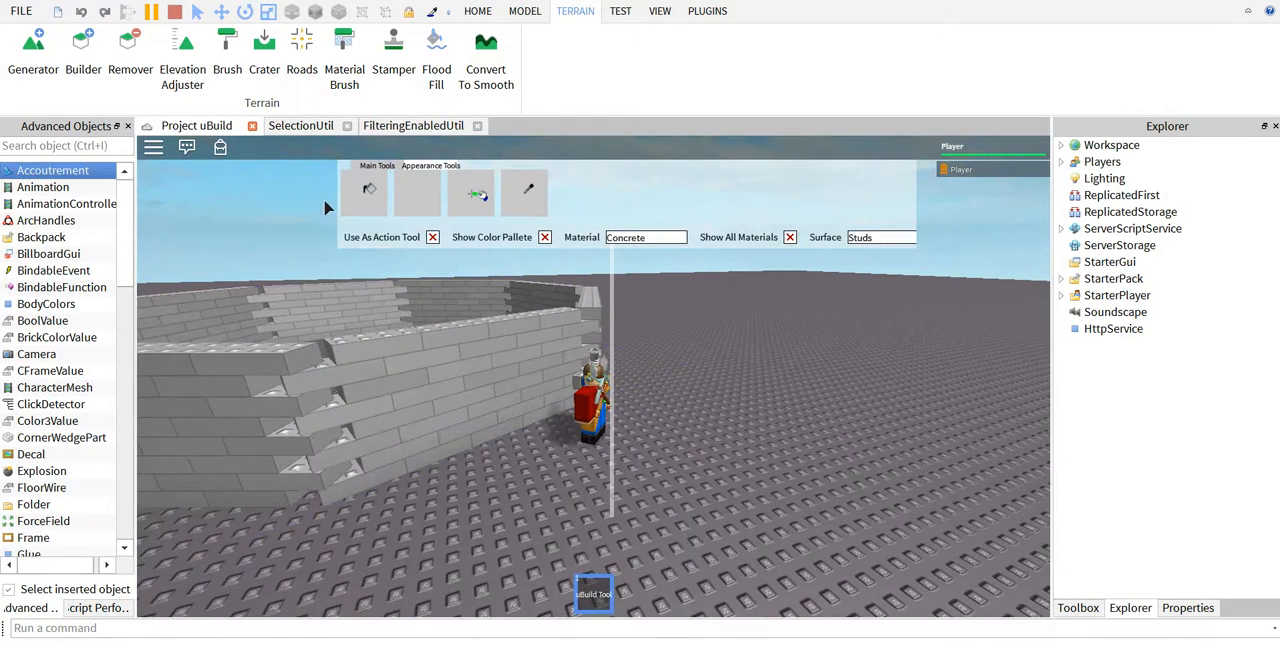
click(432, 237)
click(370, 392)
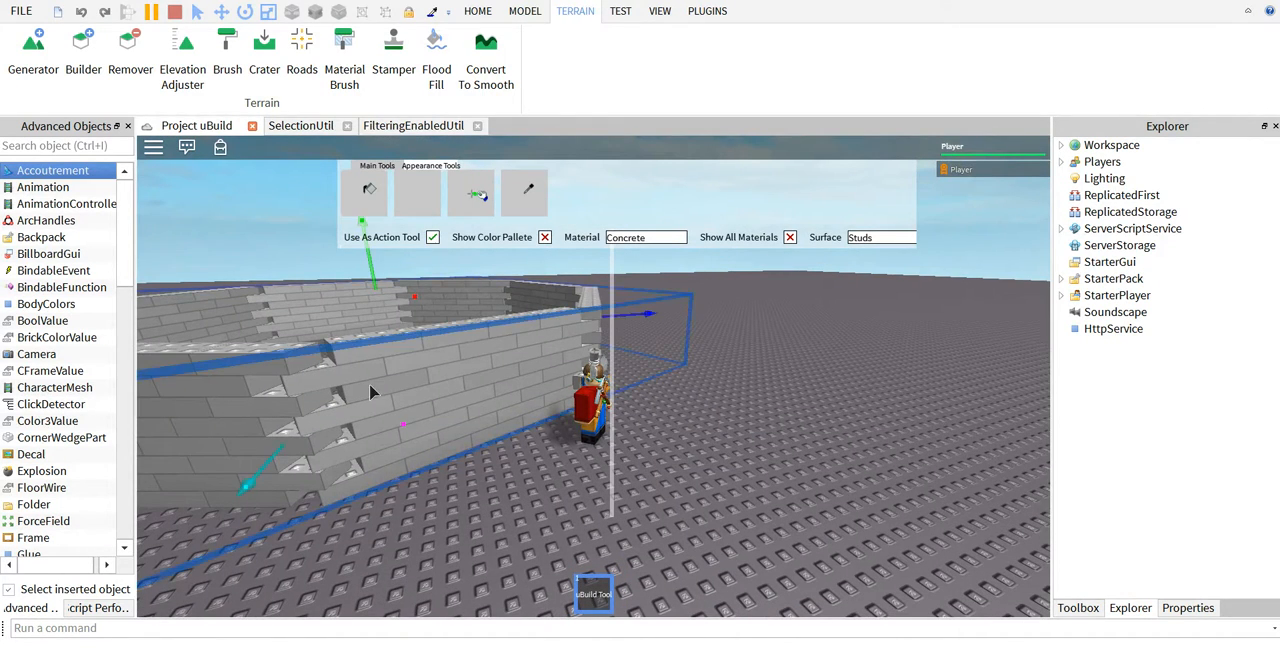
click(417, 192)
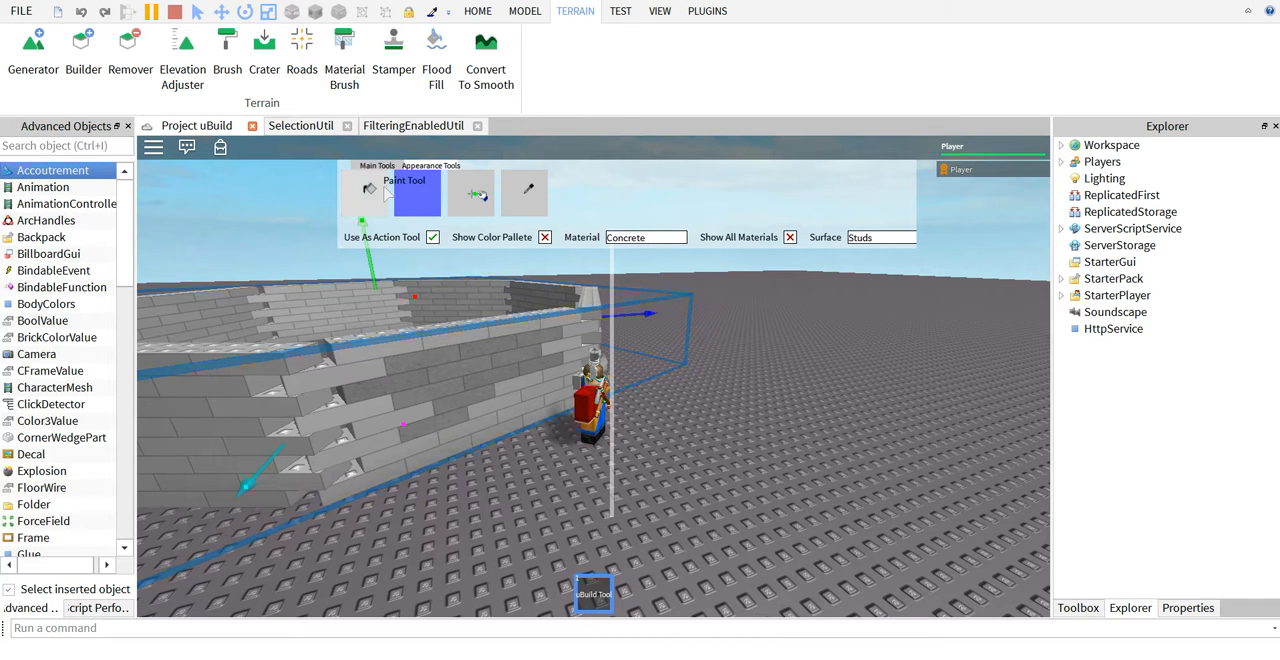
Turn off Use As Action Tool and paint the selected walls white.
click(432, 237)
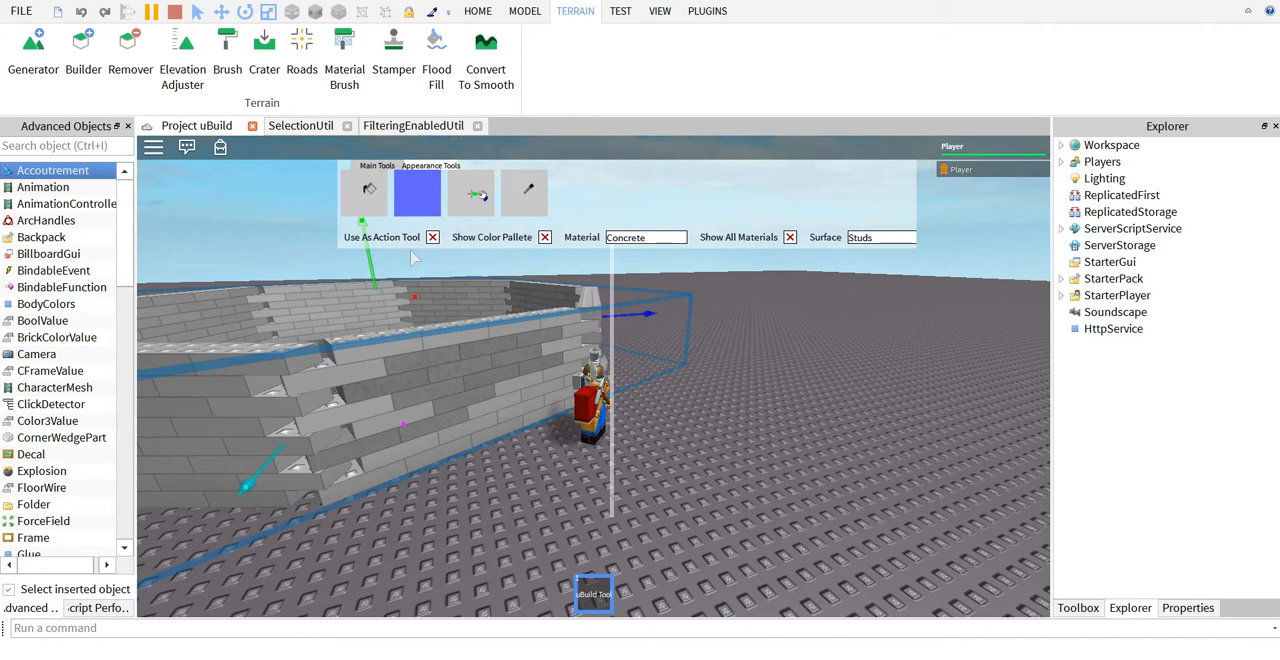
click(370, 188)
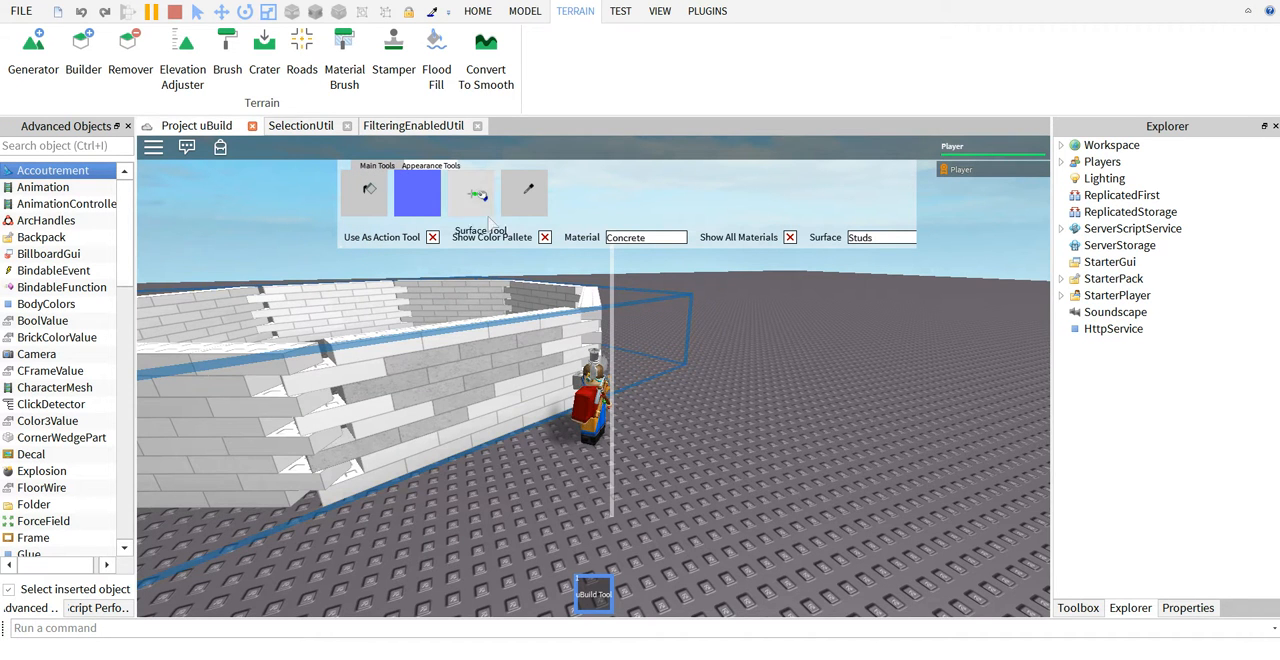
Show the color palette, pick the yellow-green E0FF50 and paint the selected walls with it.
click(545, 238)
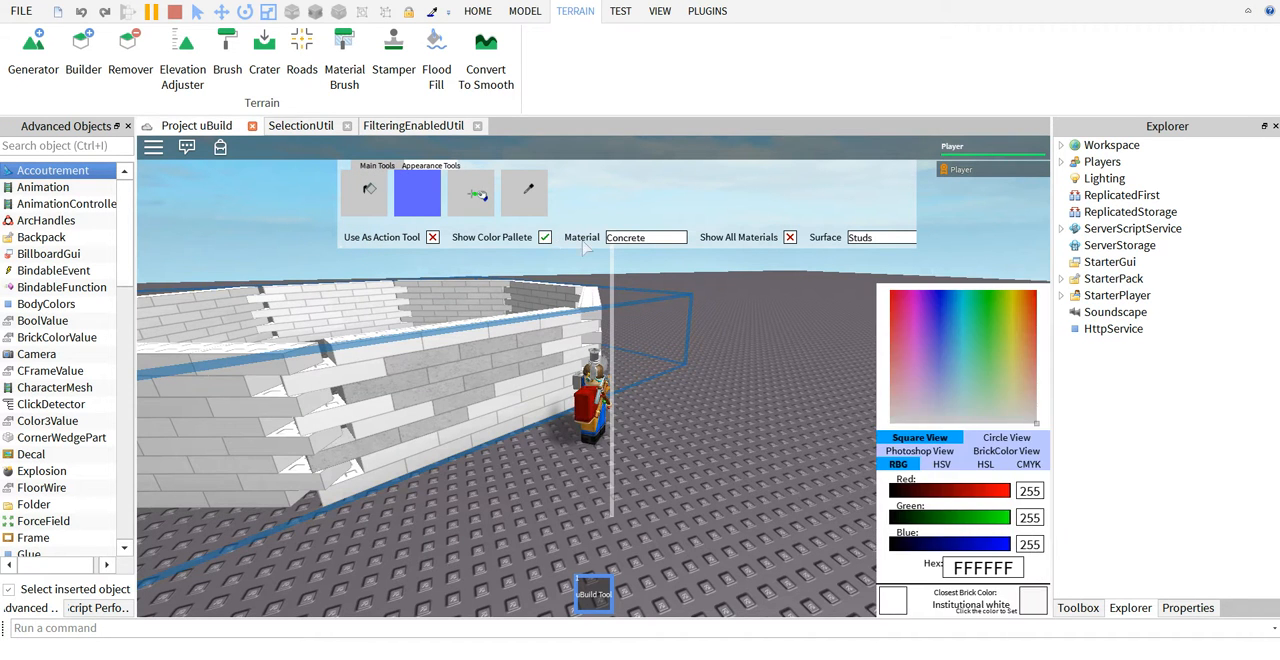
drag(930, 325, 1010, 333)
scroll(702, 434, down, 6)
scroll(700, 434, up, 3)
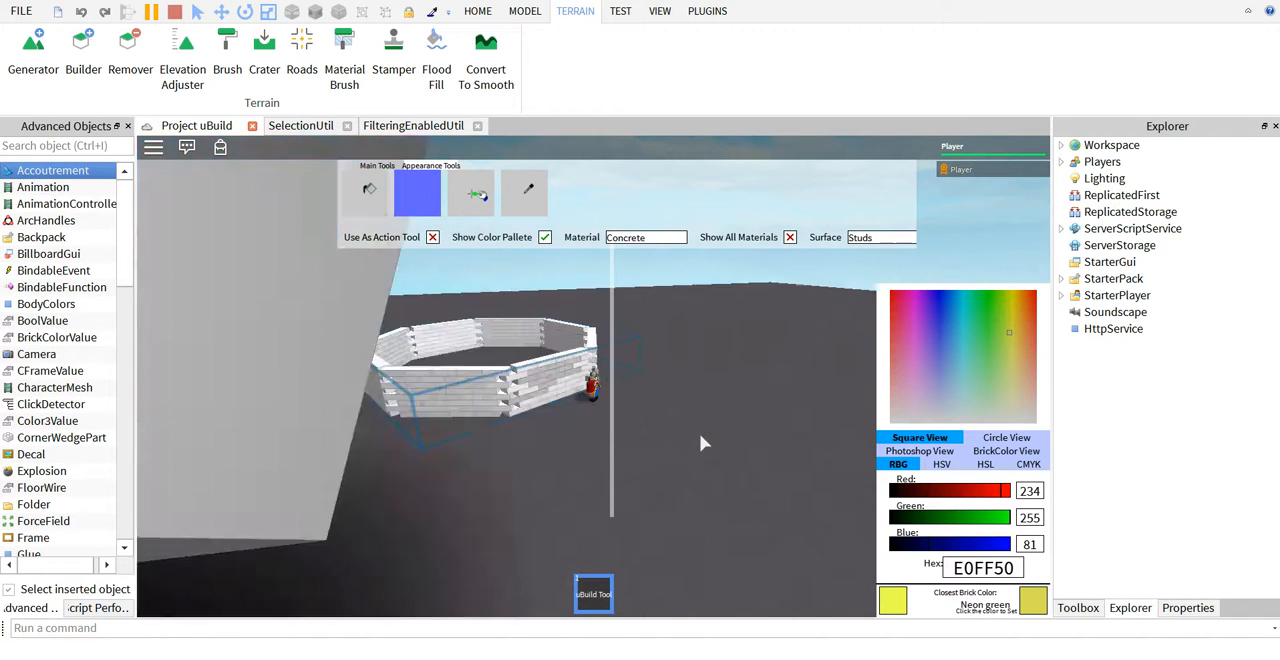
scroll(699, 433, up, 4)
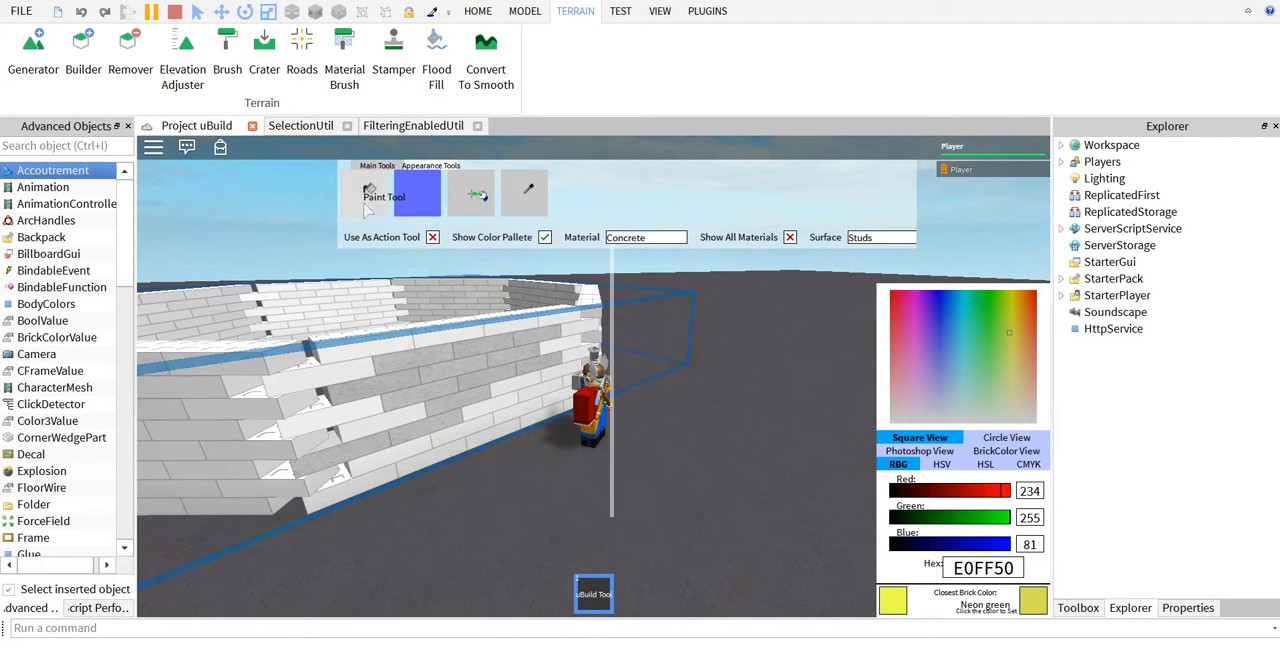
click(371, 440)
Pick the purple C050FF and repaint the selected walls with it.
drag(960, 340, 924, 340)
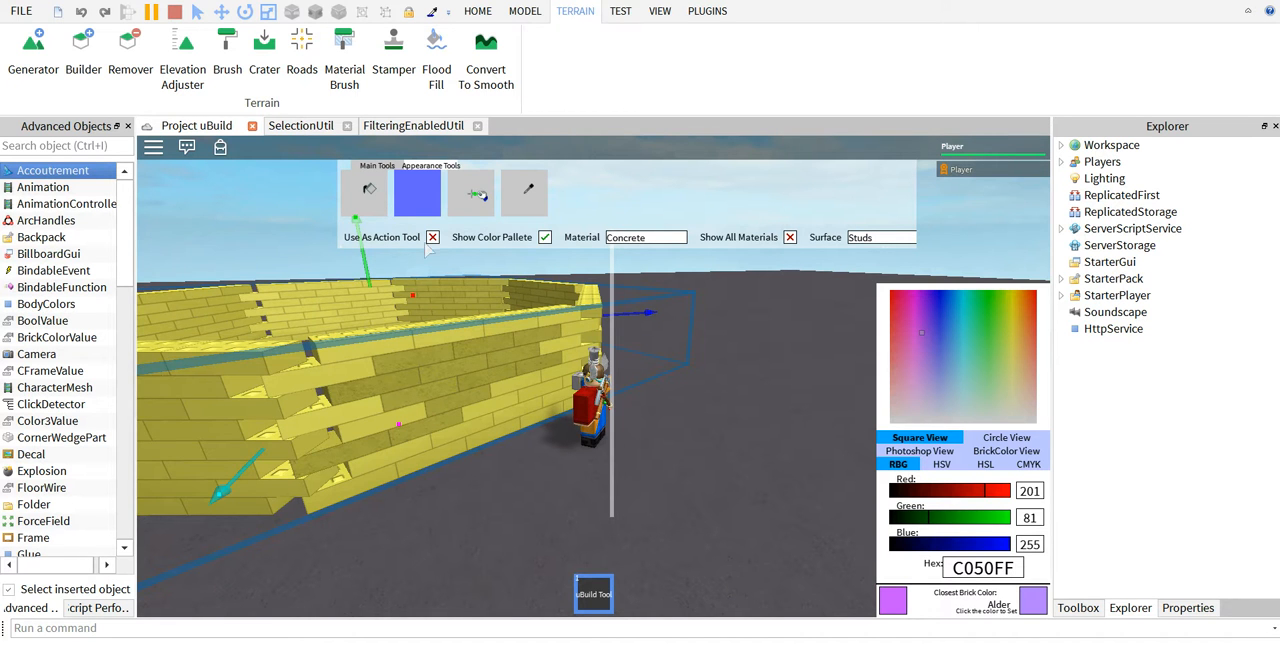
click(369, 189)
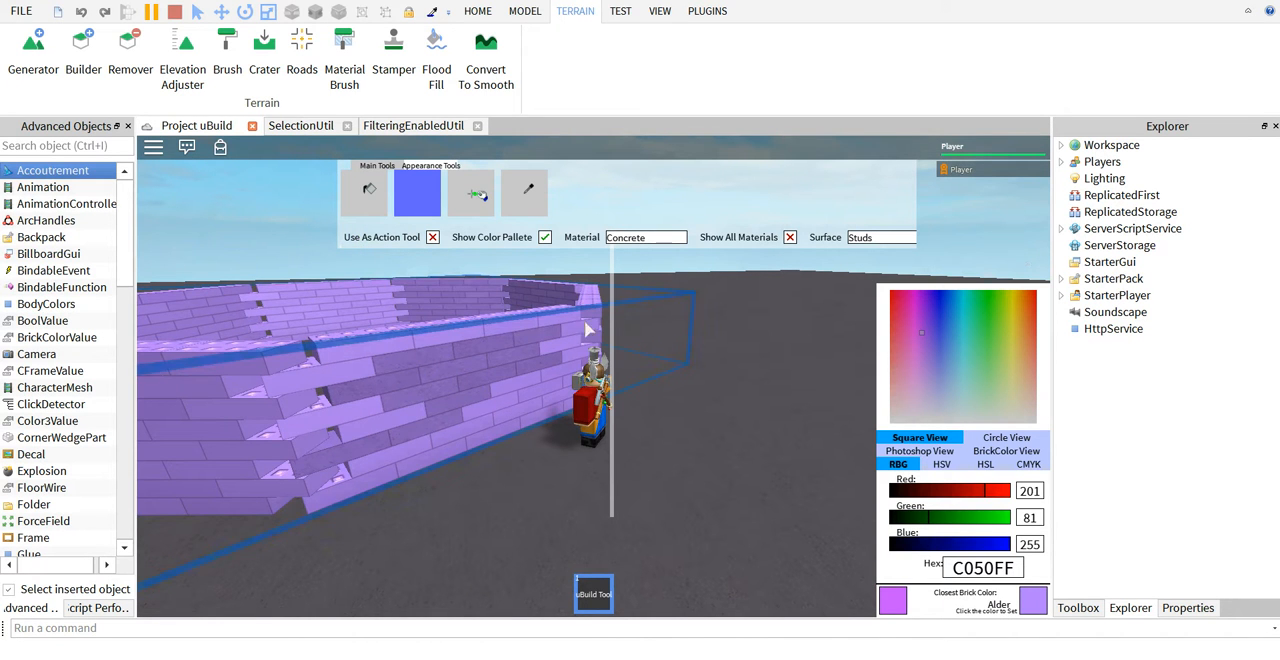
Turn on Use As Action Tool, pick the blue 5080FF and paint several individual bricks of the near wall.
click(432, 237)
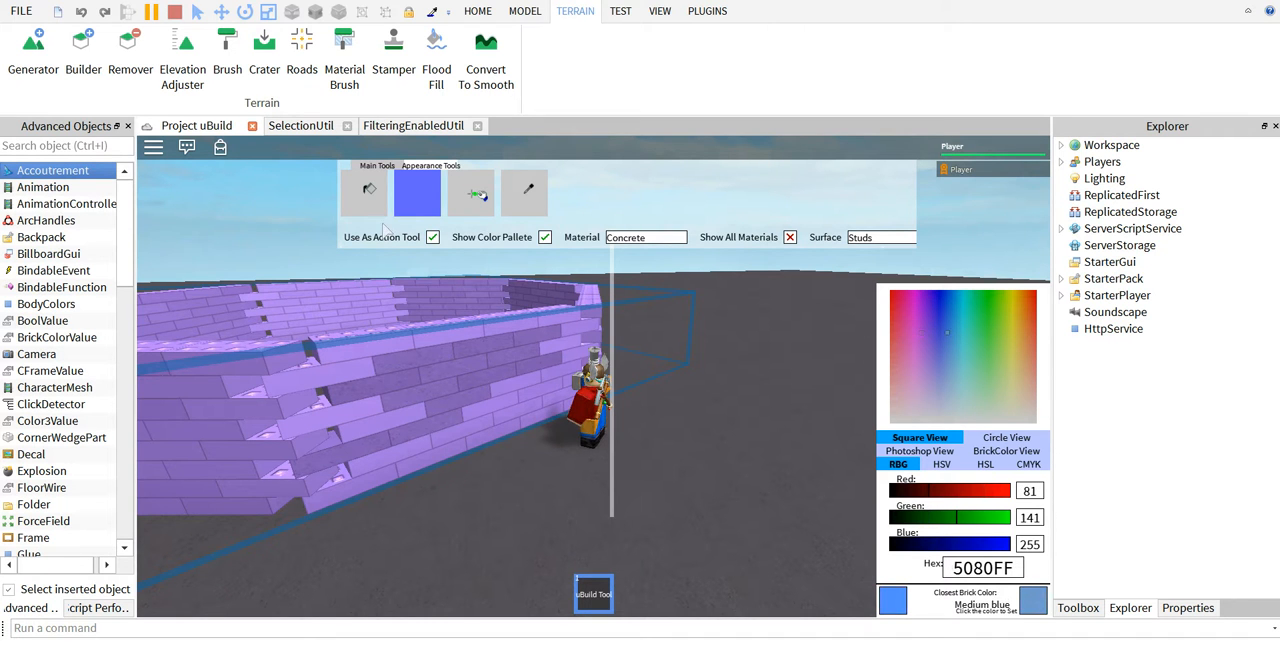
click(370, 192)
click(486, 345)
click(509, 399)
click(557, 396)
click(568, 370)
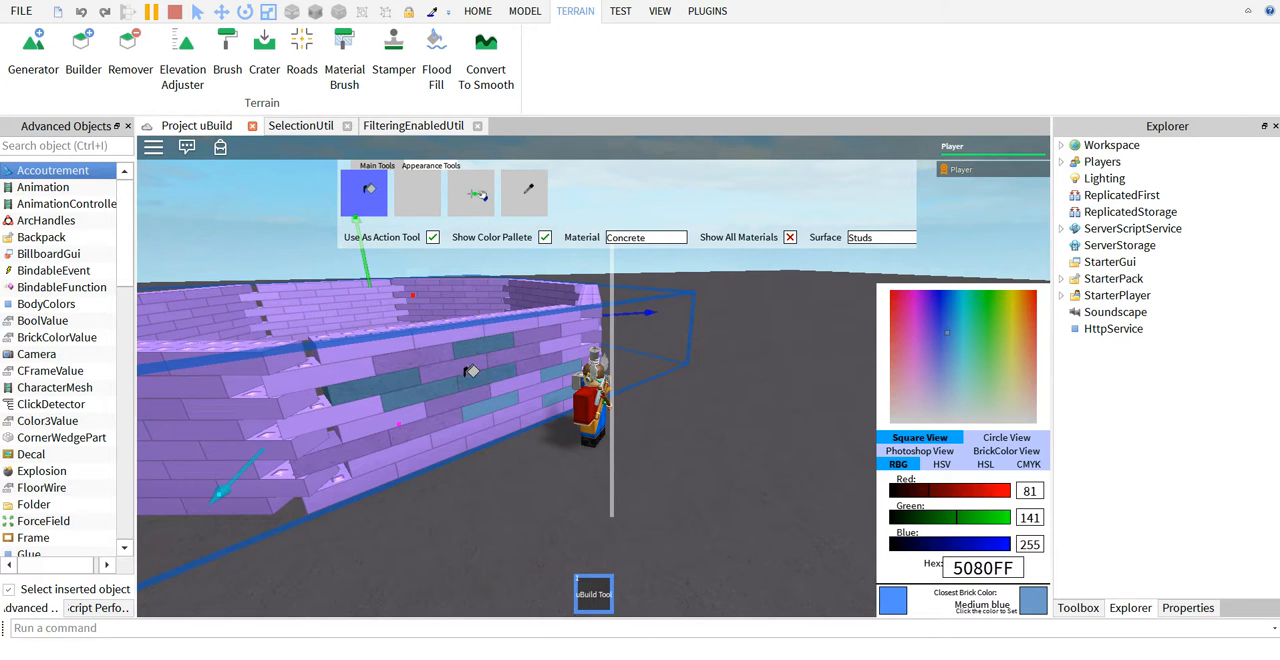
Activate the Surface Tool and set the surface to Inlet.
click(478, 196)
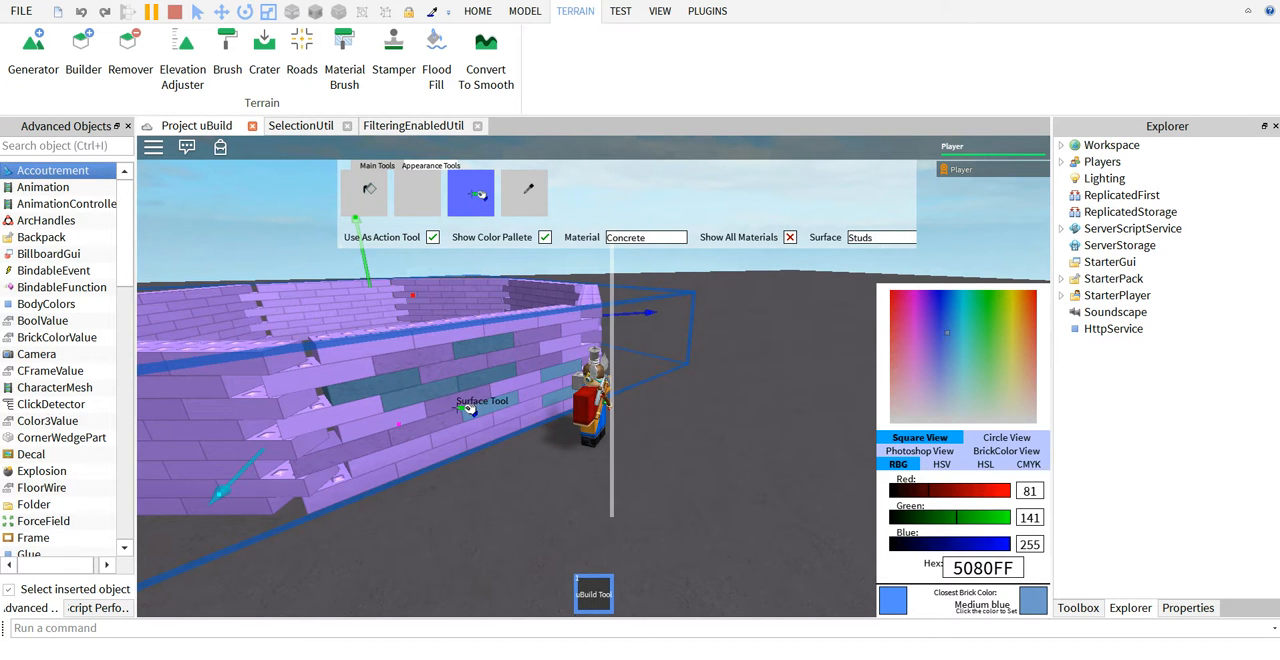
scroll(472, 408, up, 3)
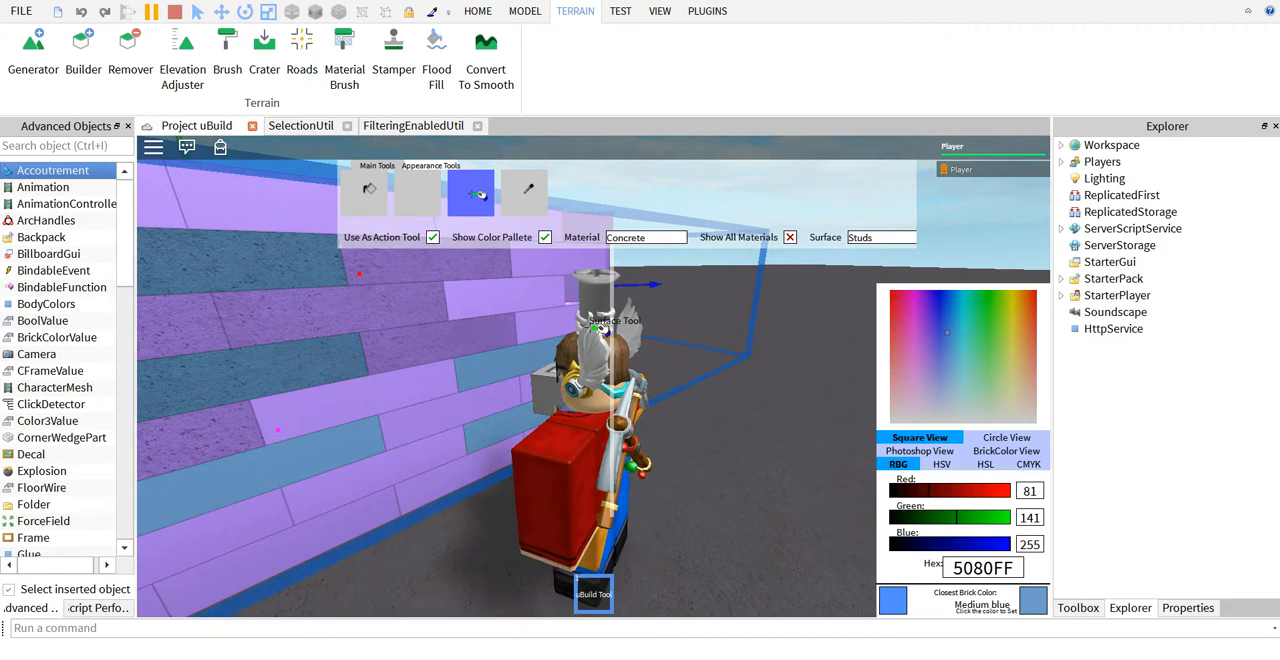
scroll(600, 329, down, 1)
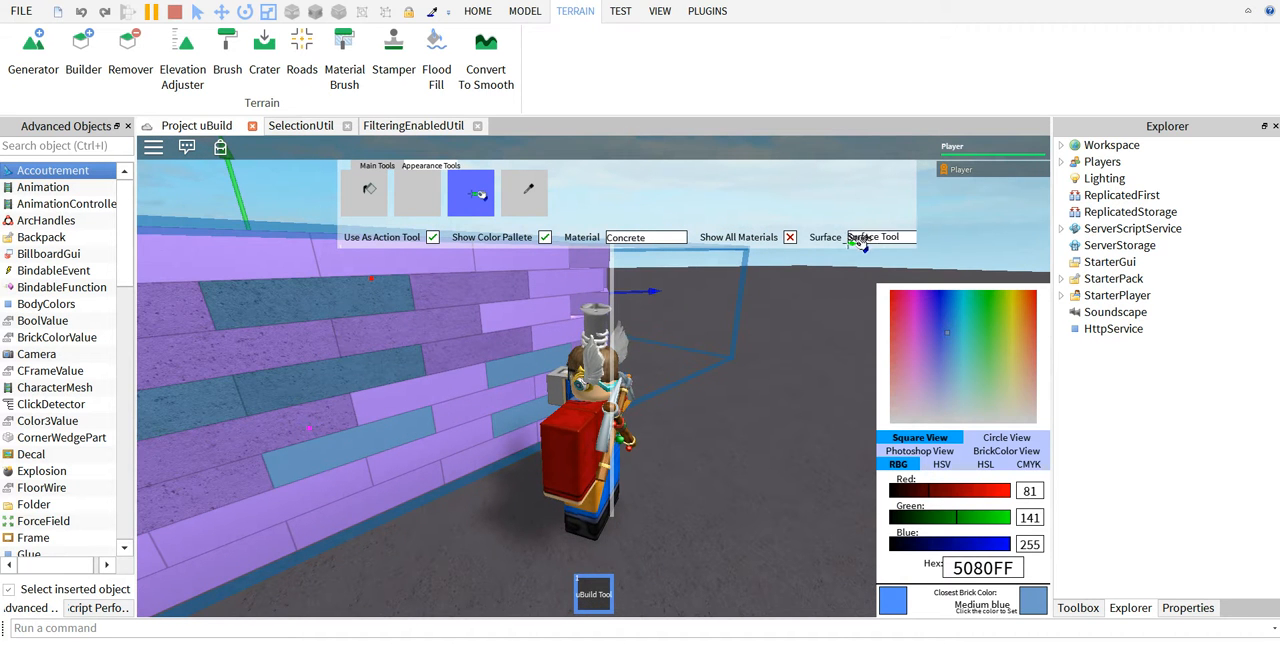
click(862, 237)
click(860, 264)
Apply the Inlet surface to several individual bricks of the near wall.
right_drag(612, 350, 601, 438)
click(420, 297)
click(370, 364)
click(301, 434)
right_drag(329, 409, 331, 405)
click(297, 479)
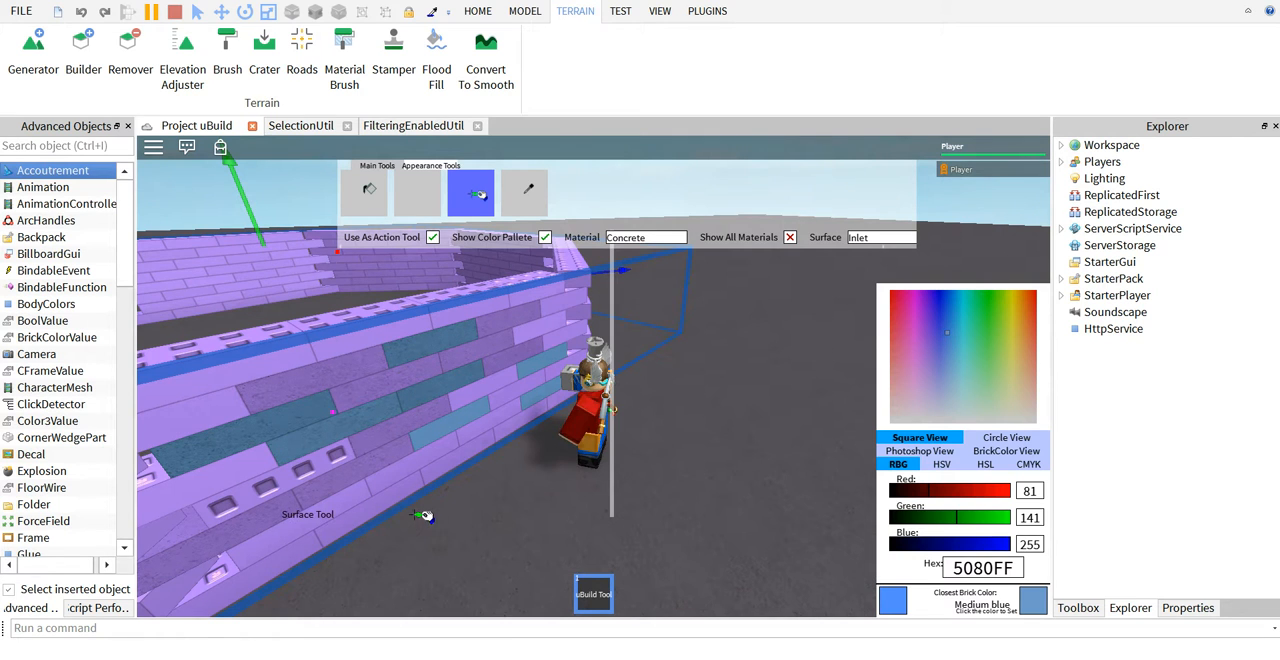
click(485, 393)
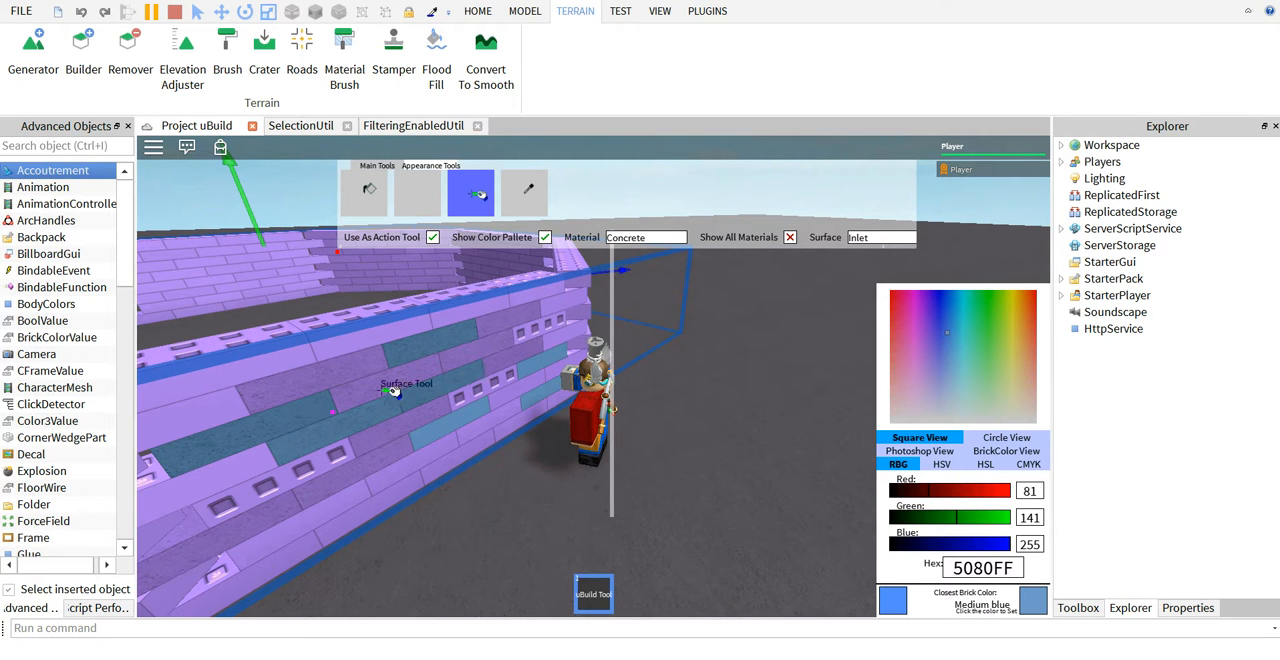
Sample the color of a purple brick on the near wall with the Eye Dropper.
click(524, 193)
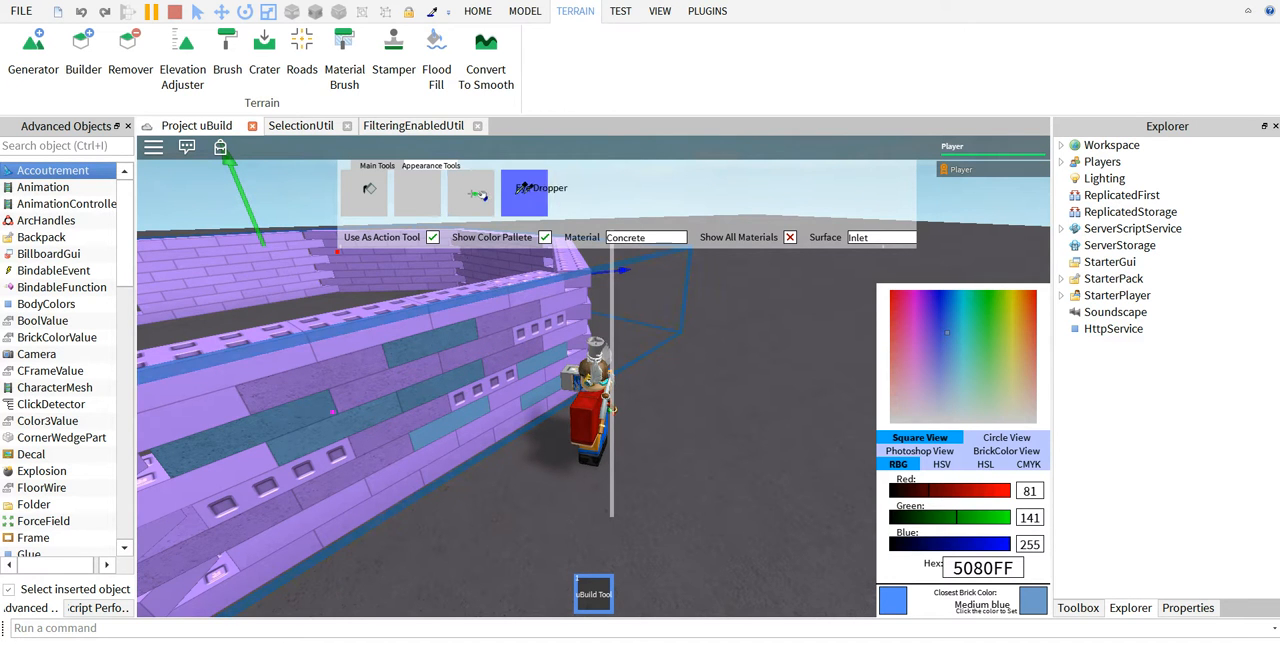
click(463, 307)
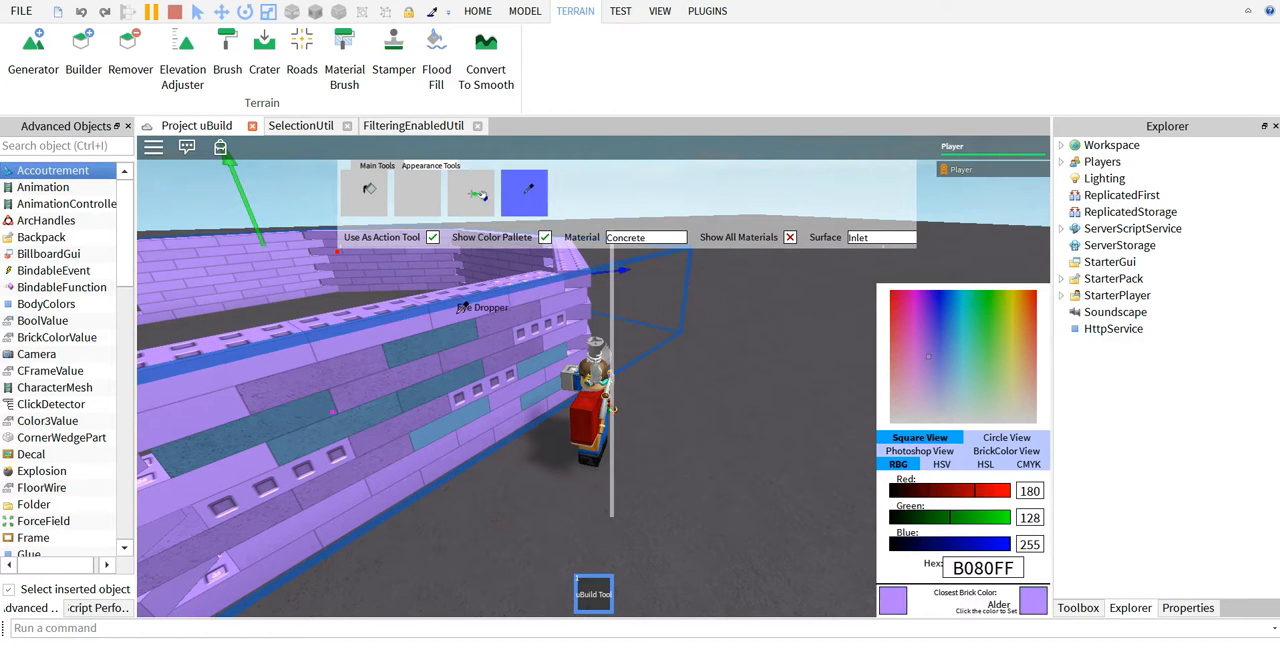
Unequip the uBuild Tool and view the ring of walls and the tilted block from farther away.
scroll(797, 515, down, 3)
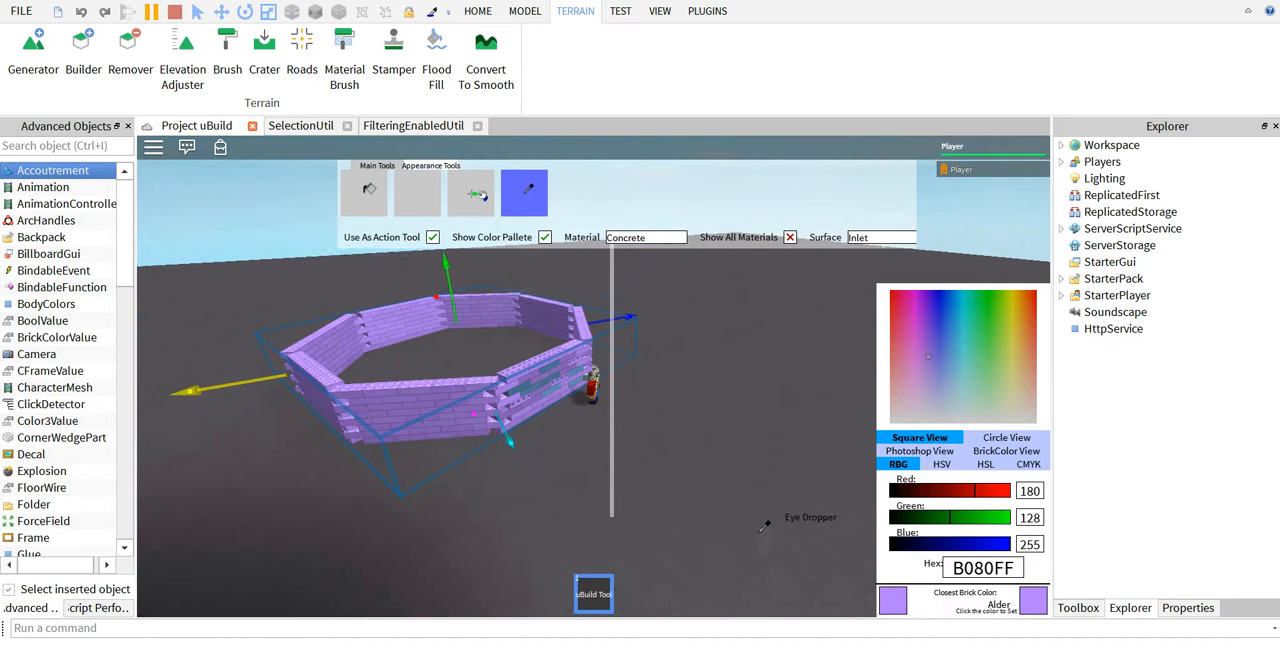
click(591, 592)
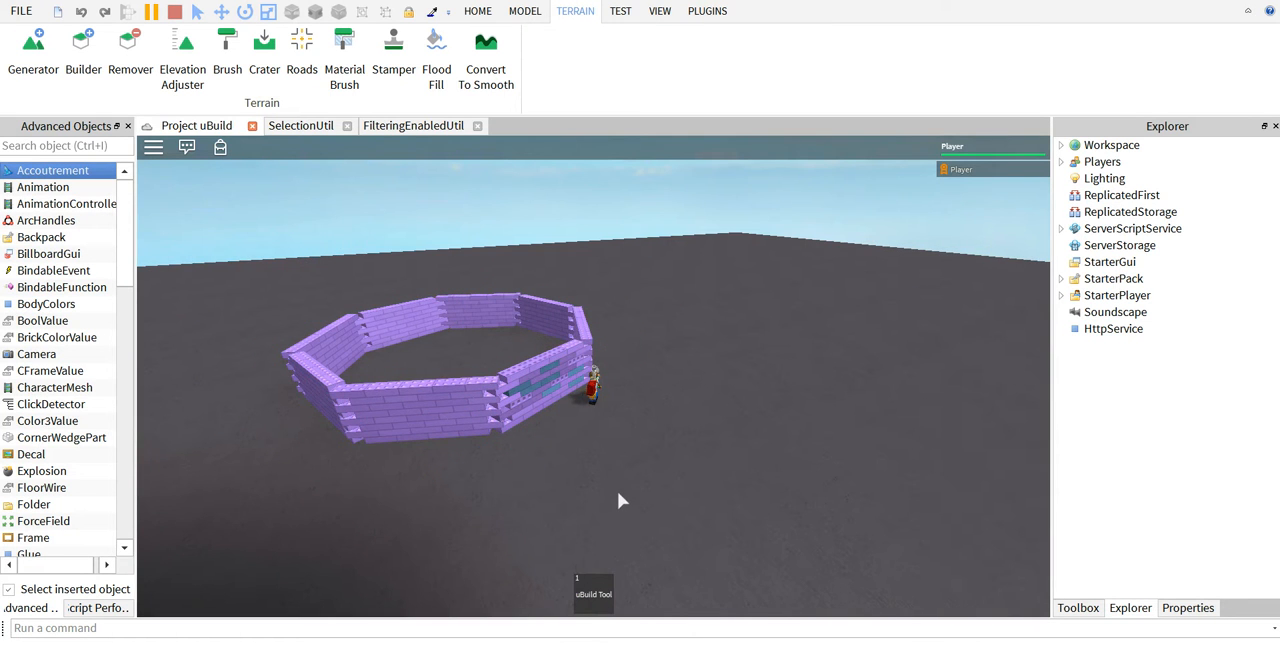
right_drag(617, 493, 617, 491)
scroll(617, 491, down, 5)
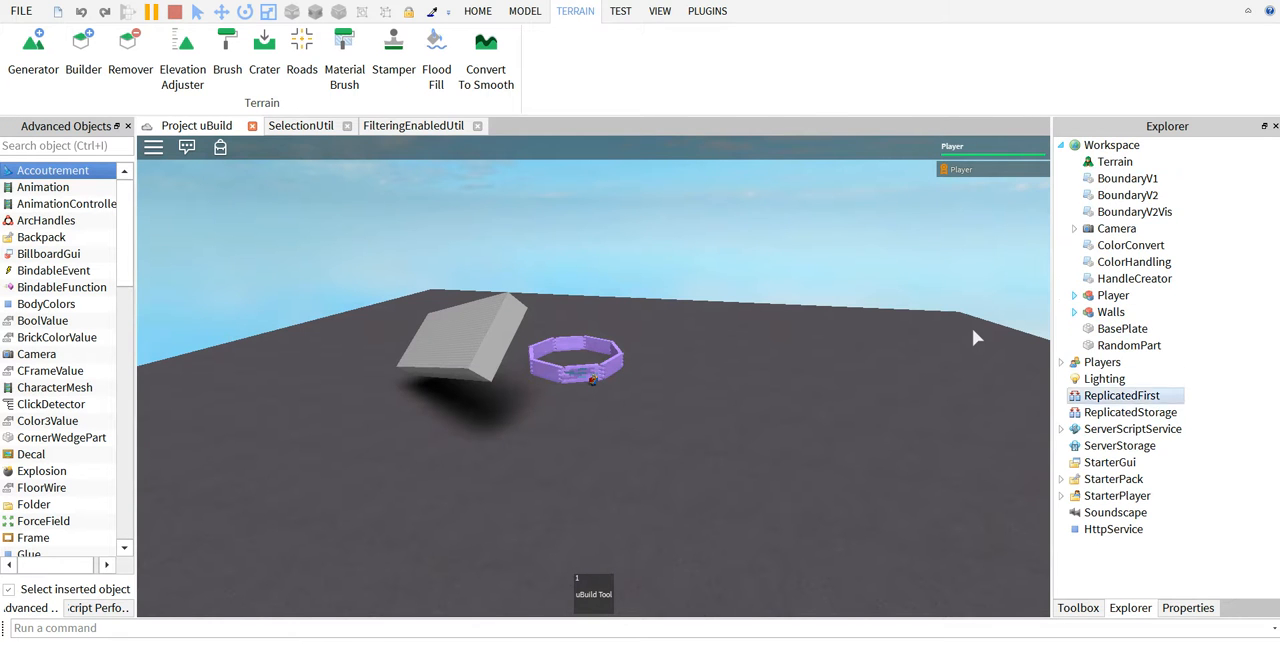
Expand the uBuild Tool in the player's Backpack to show the contents of its Modules and PriorityModules folders.
click(1139, 412)
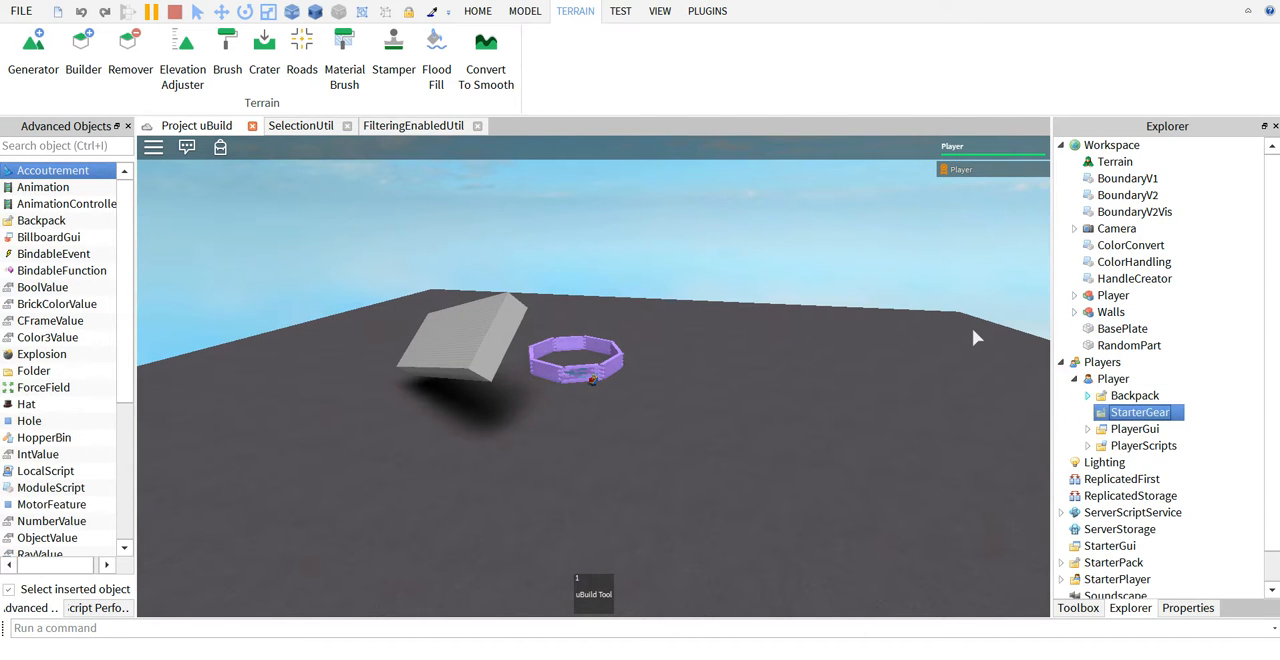
click(1134, 396)
click(1088, 396)
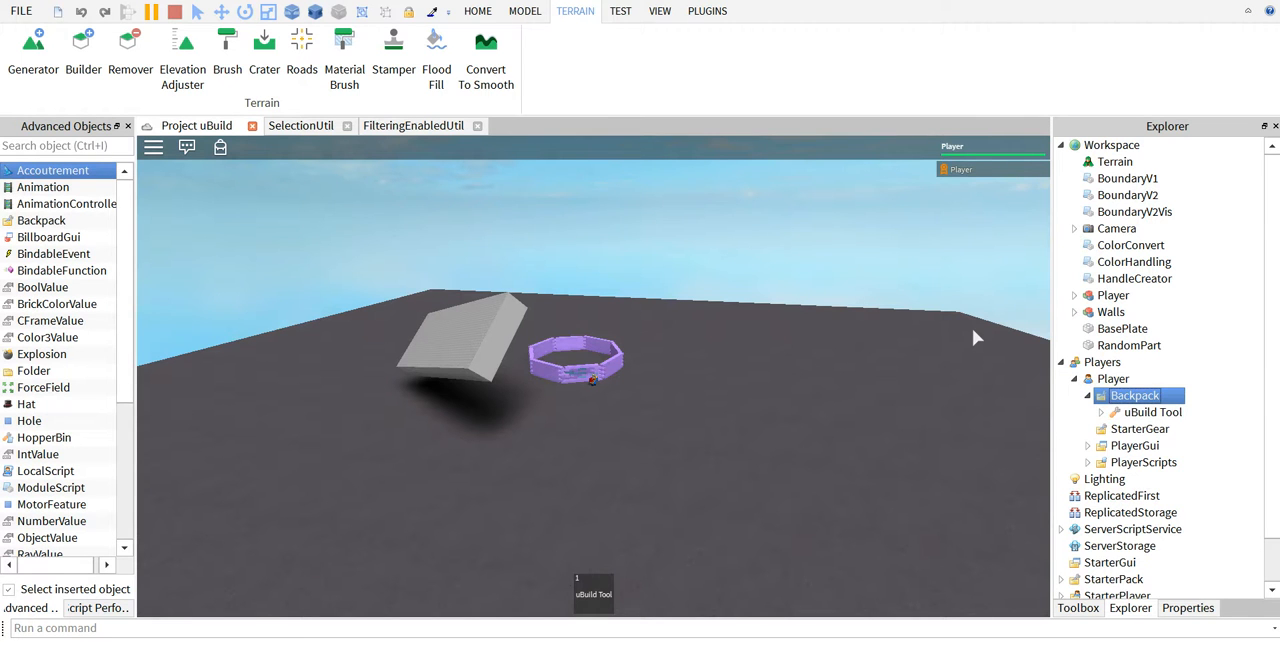
click(1101, 412)
scroll(1150, 412, down, 5)
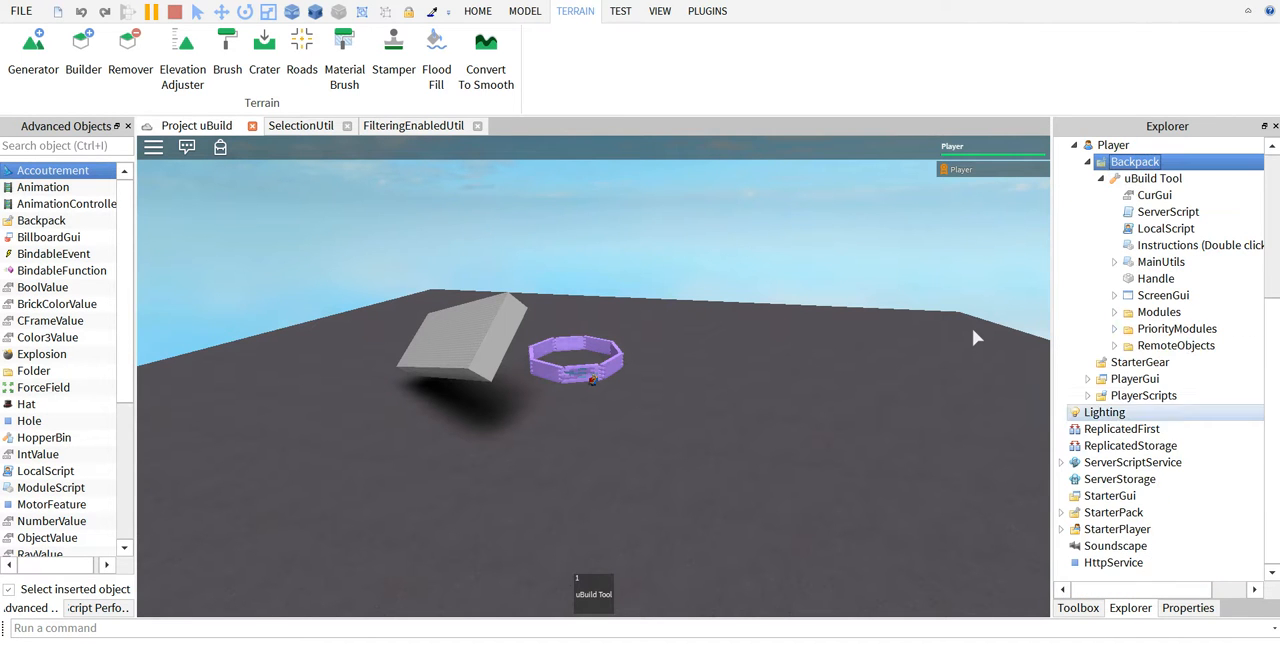
click(1114, 328)
click(1114, 312)
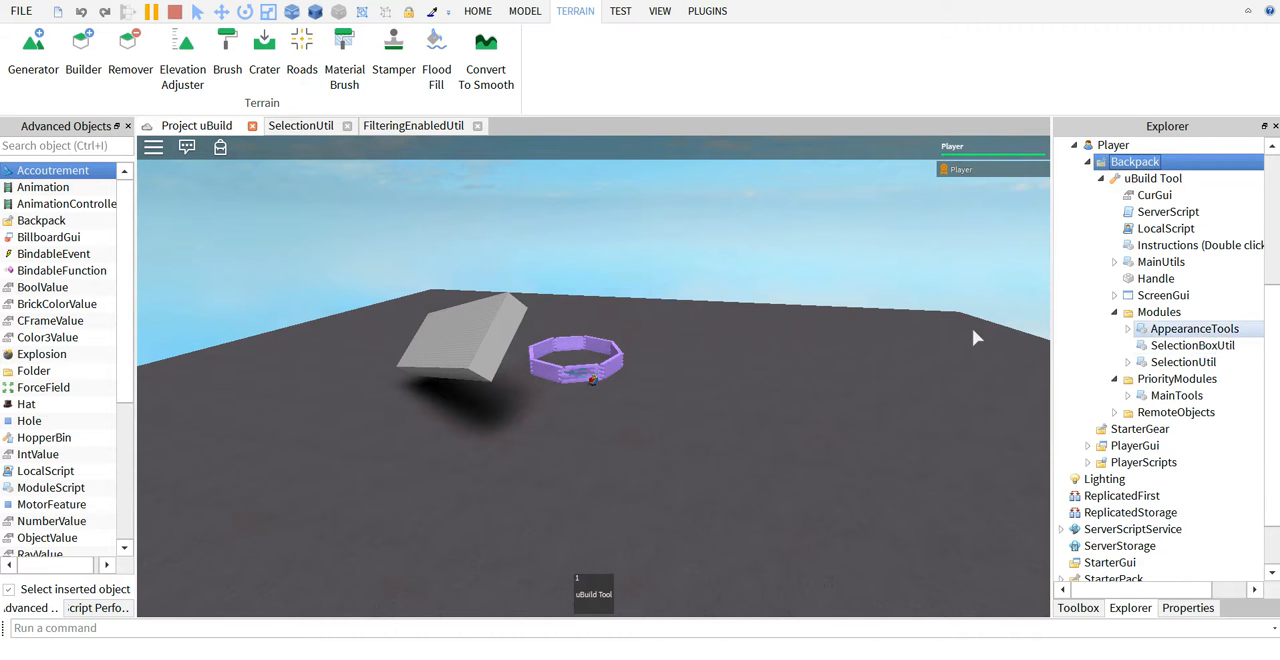
Open the AppearanceTools module script, look through its code and close it.
double_click(1194, 328)
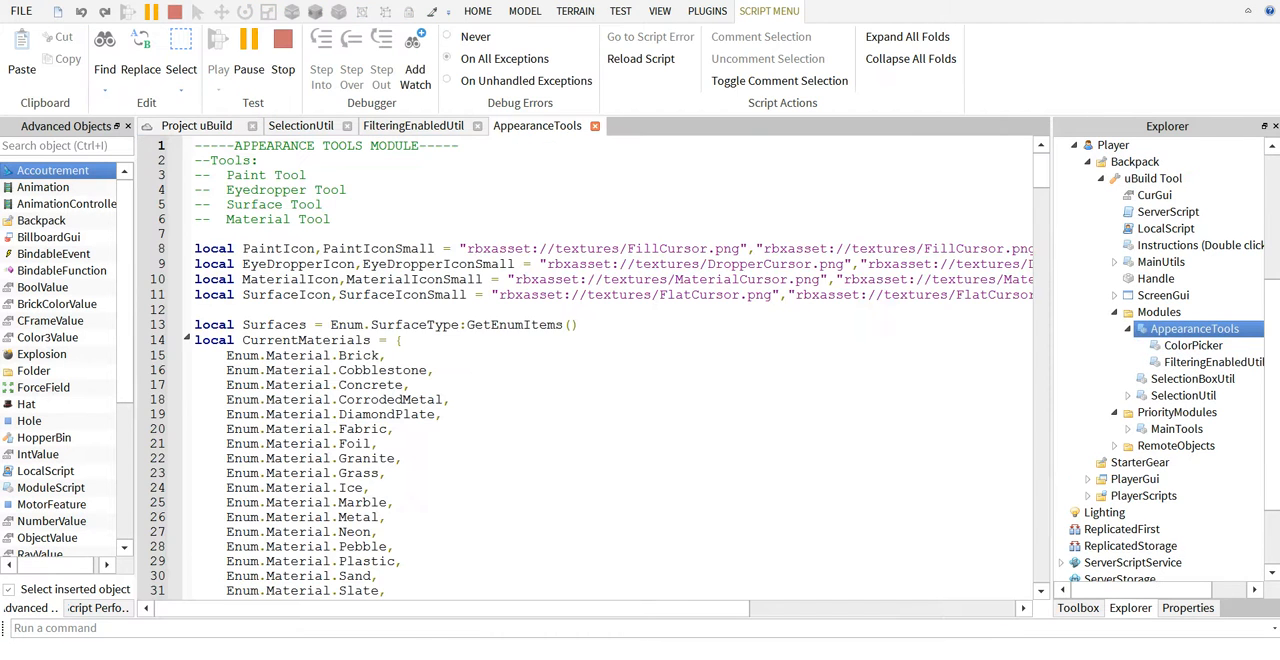
scroll(590, 368, down, 15)
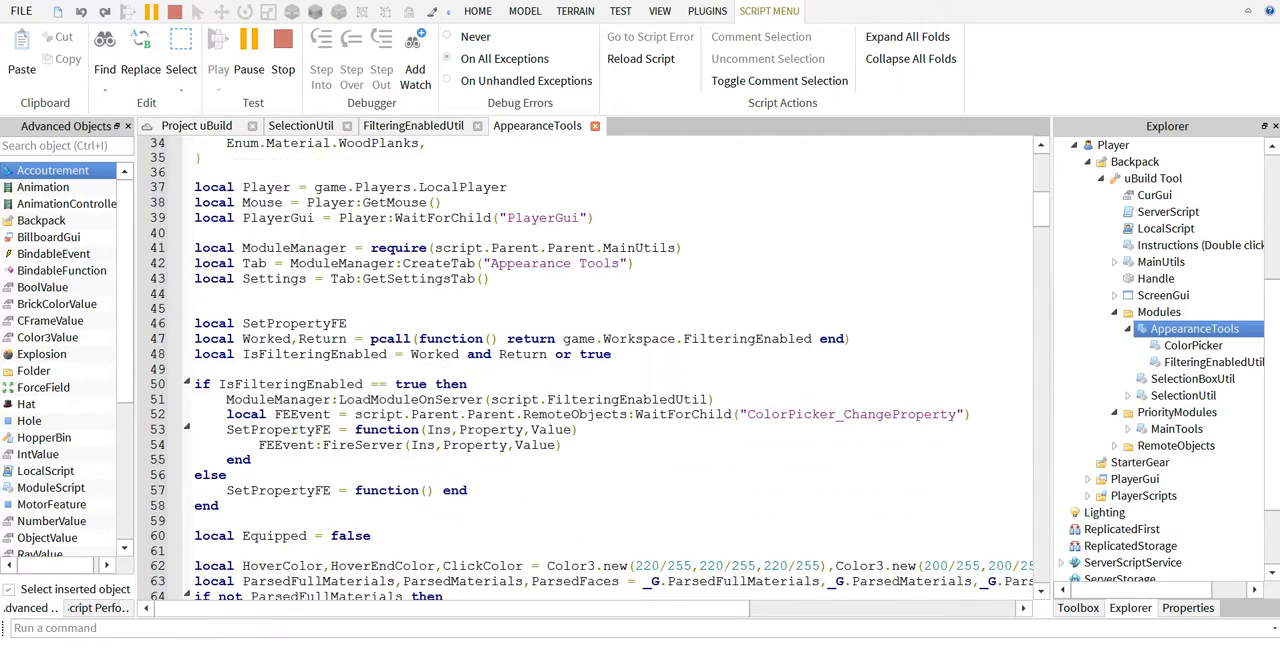
scroll(590, 368, down, 1)
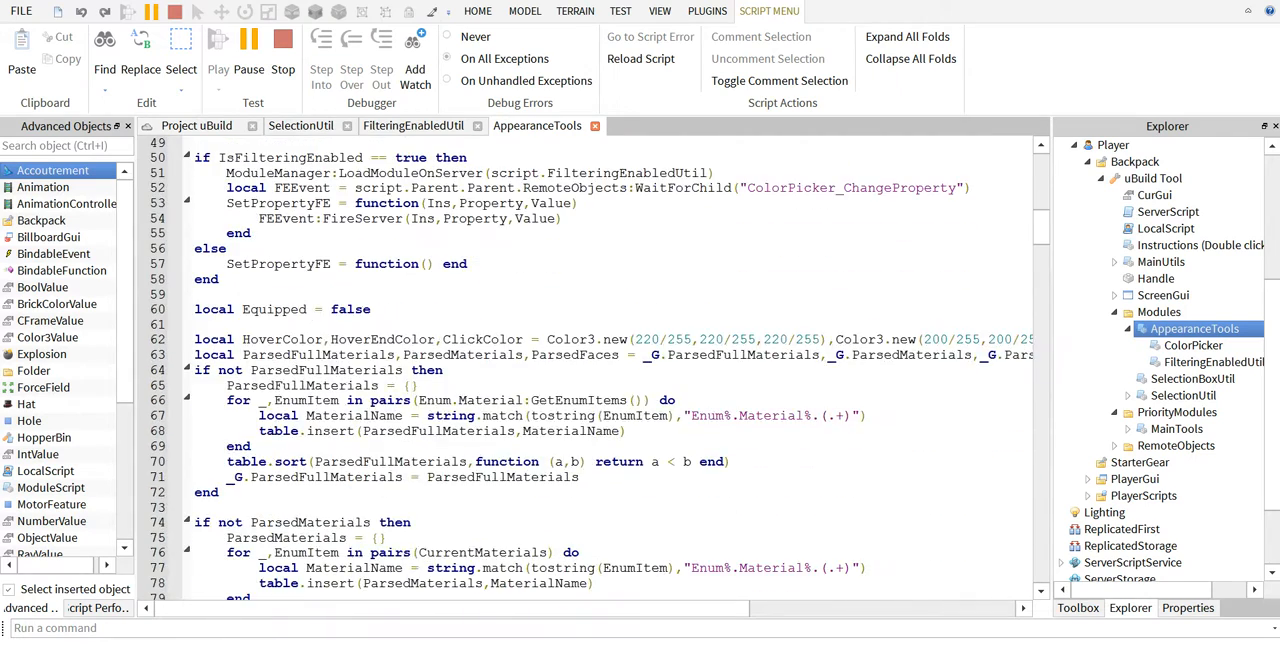
scroll(590, 368, up, 2)
scroll(590, 368, down, 8)
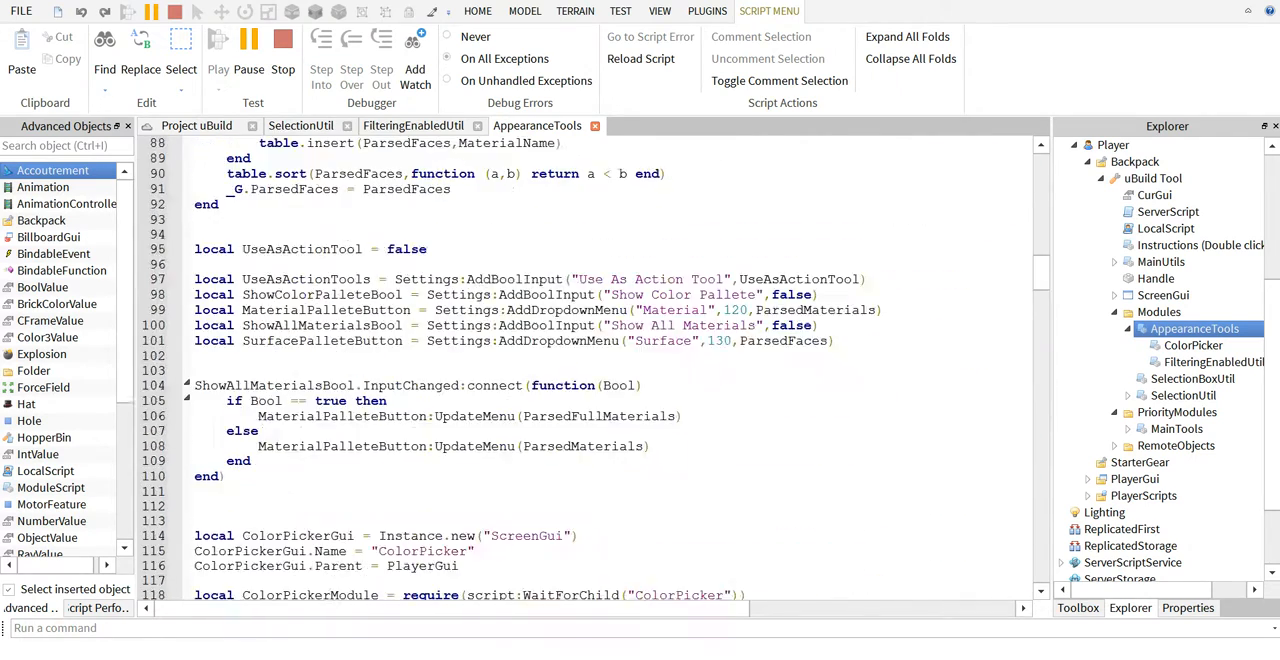
click(594, 125)
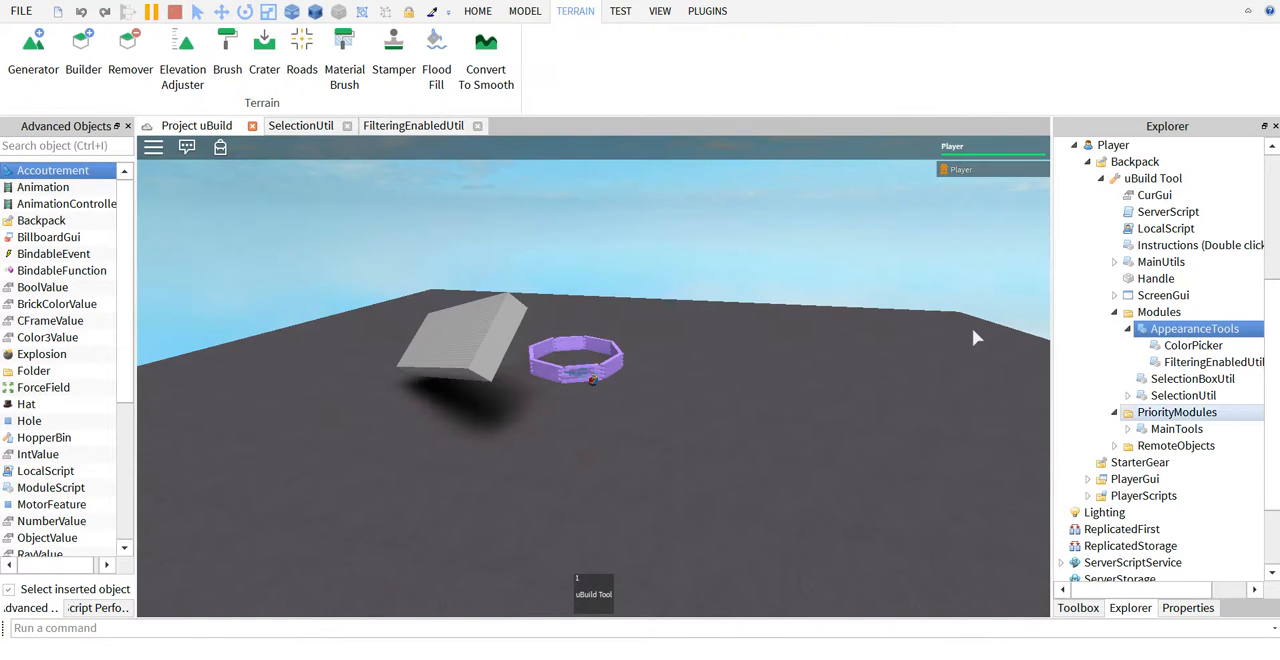
Open the MainTools module script and look through its code, locating the MainUtils module it requires.
double_click(1176, 428)
scroll(590, 368, down, 1)
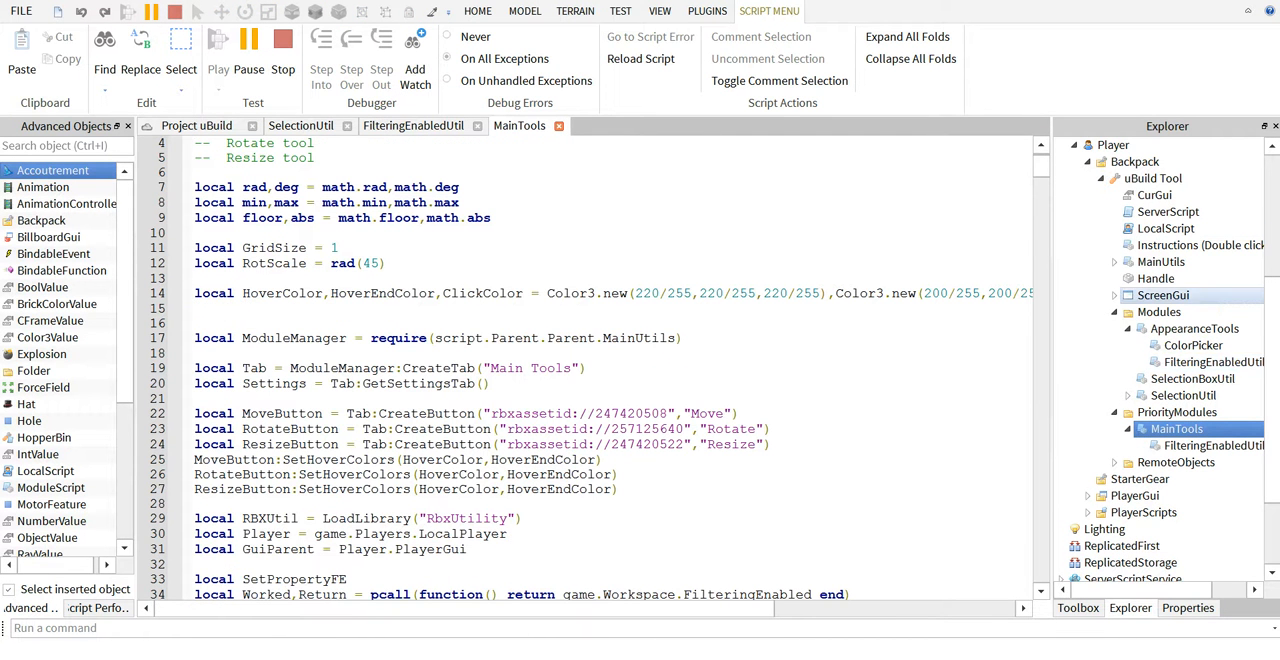
click(1161, 262)
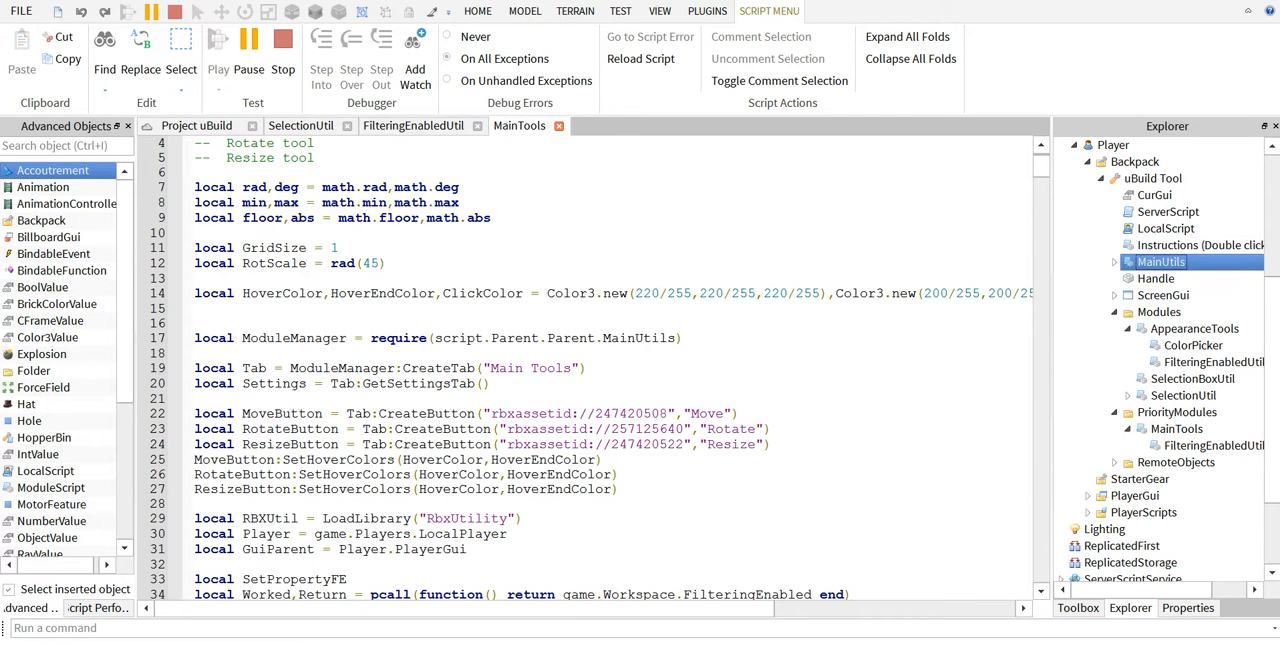
scroll(590, 368, down, 6)
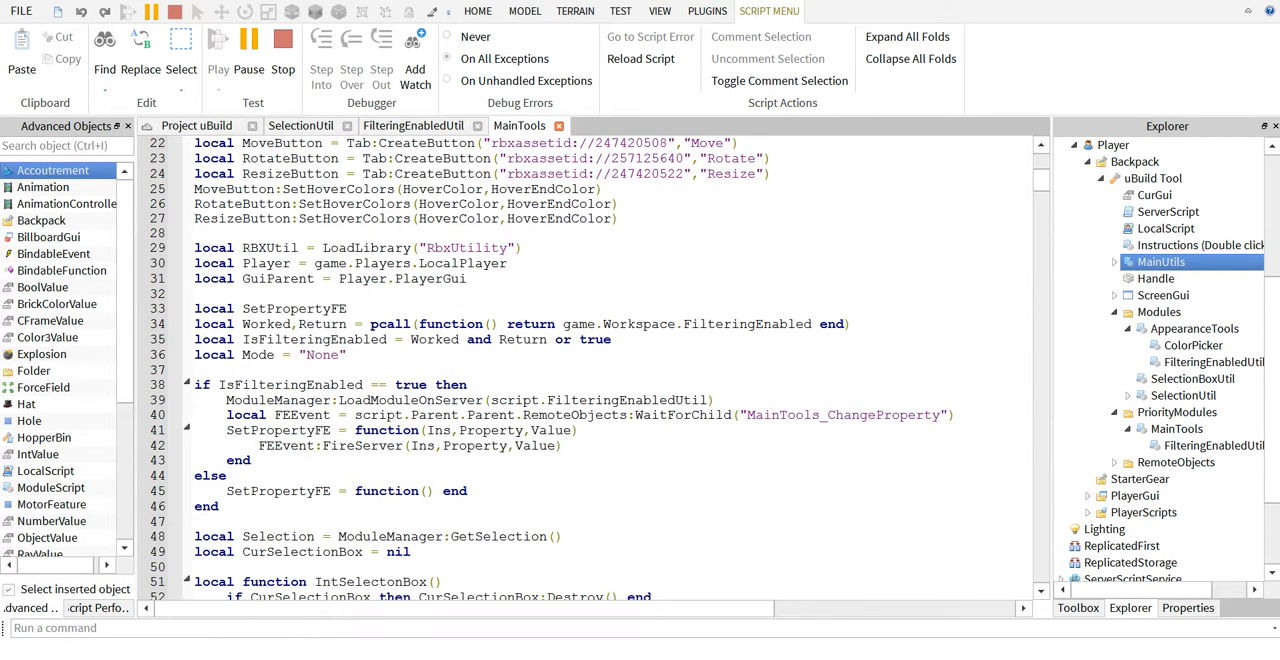
scroll(590, 368, down, 4)
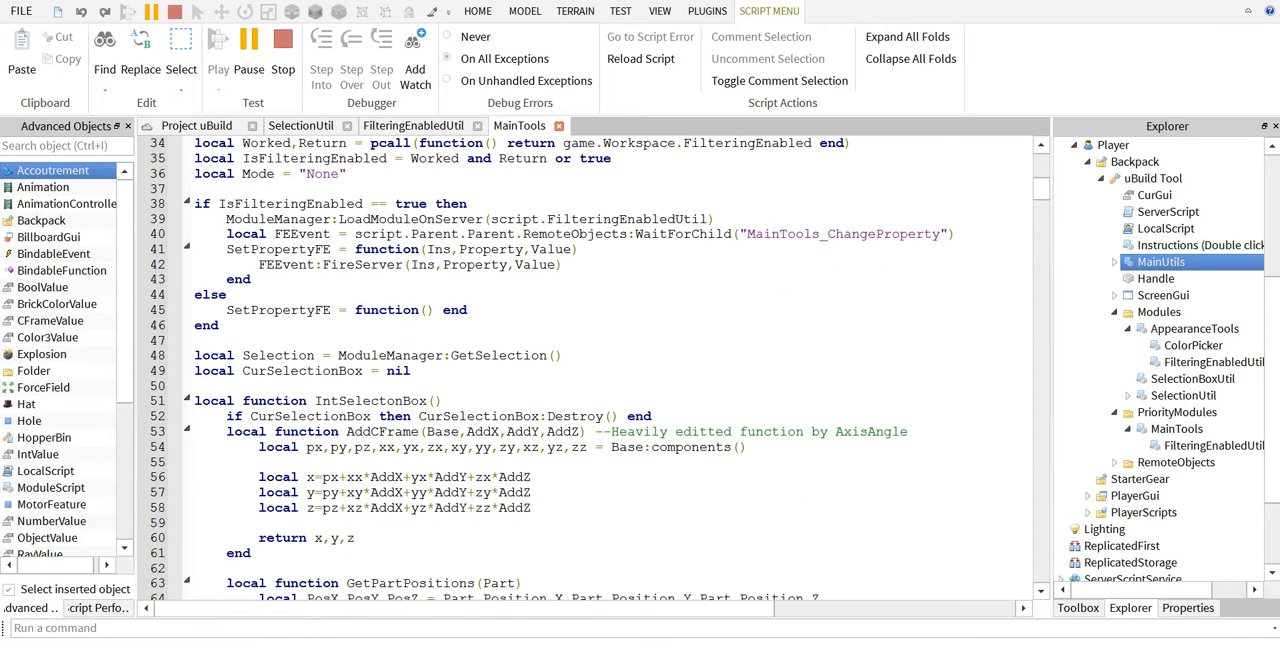
scroll(590, 368, down, 2)
scroll(590, 368, up, 8)
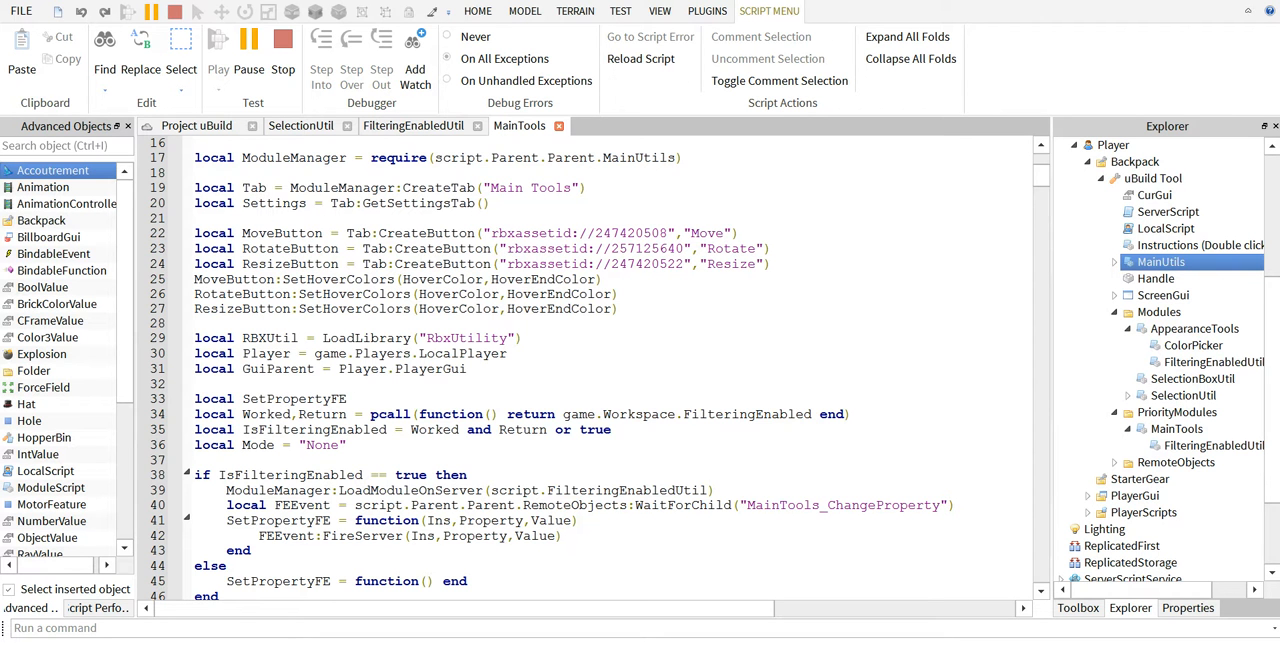
Open the uBuild Tool's Instructions script, read through its guide to making your own modules and close it.
scroll(590, 368, down, 8)
click(1166, 229)
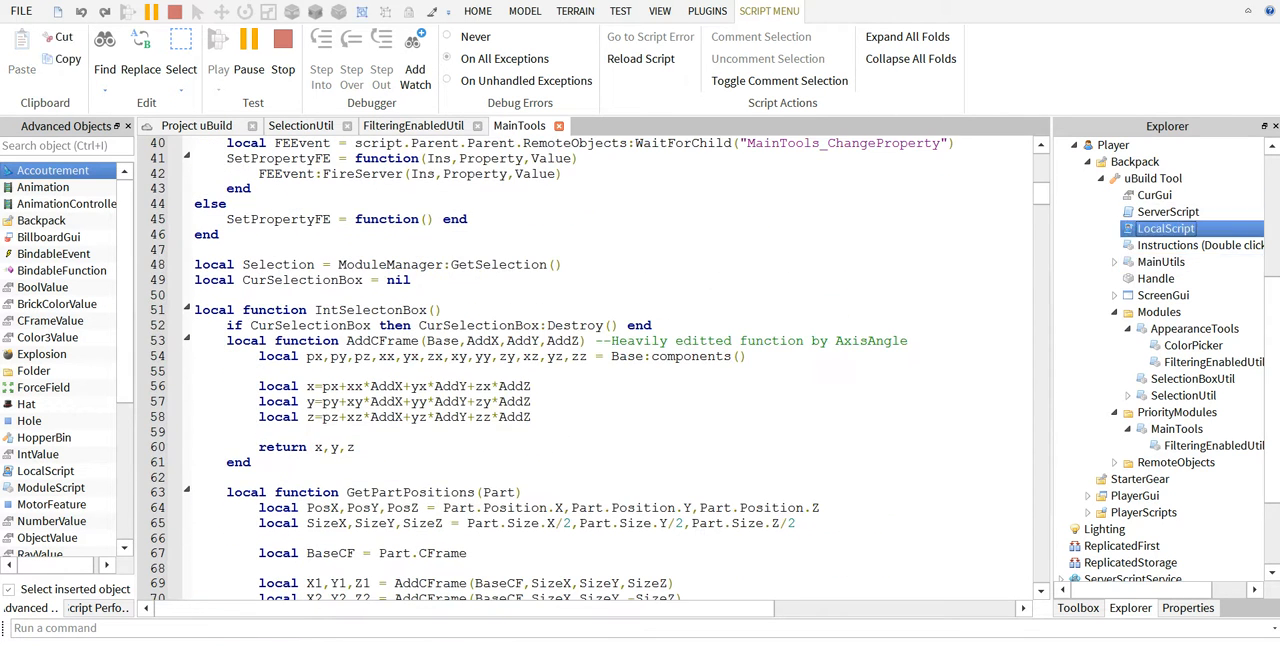
double_click(1199, 245)
scroll(590, 368, down, 20)
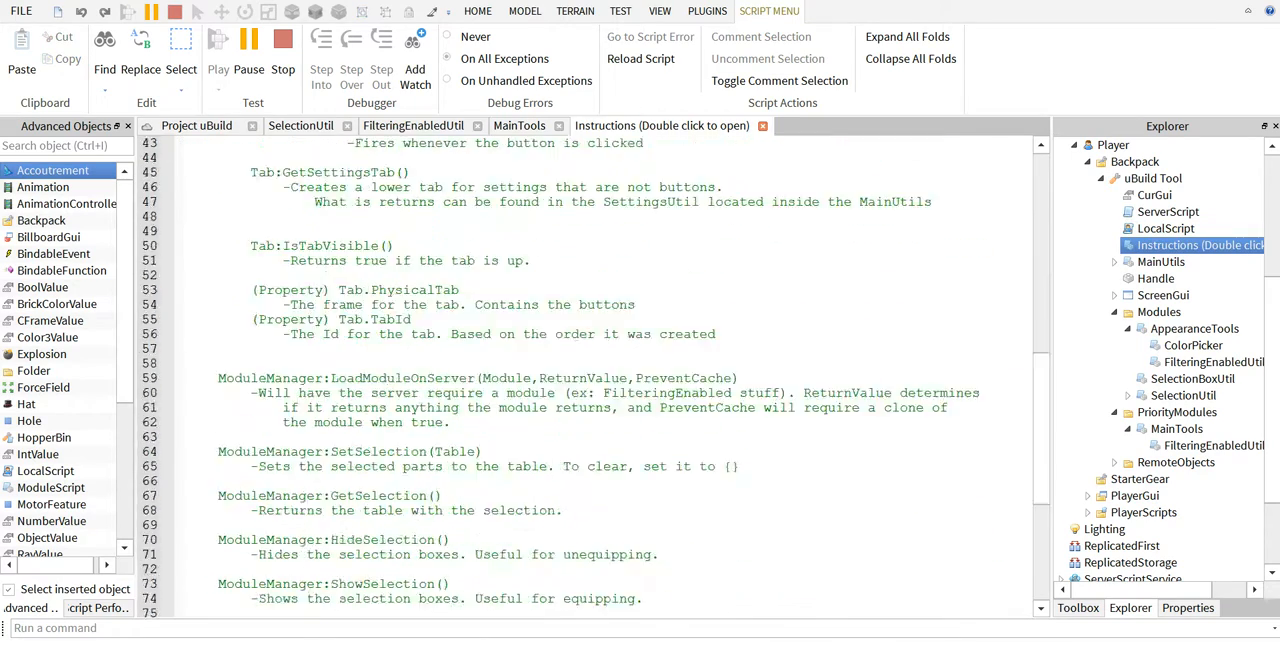
scroll(590, 368, up, 20)
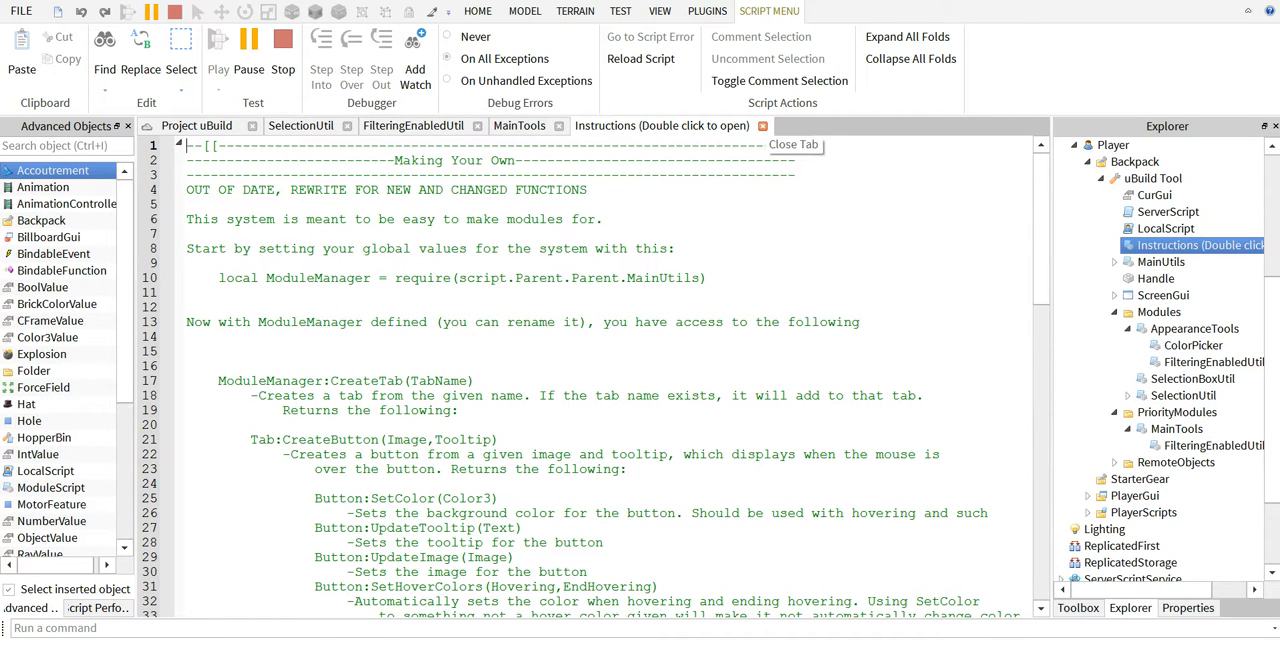
click(762, 126)
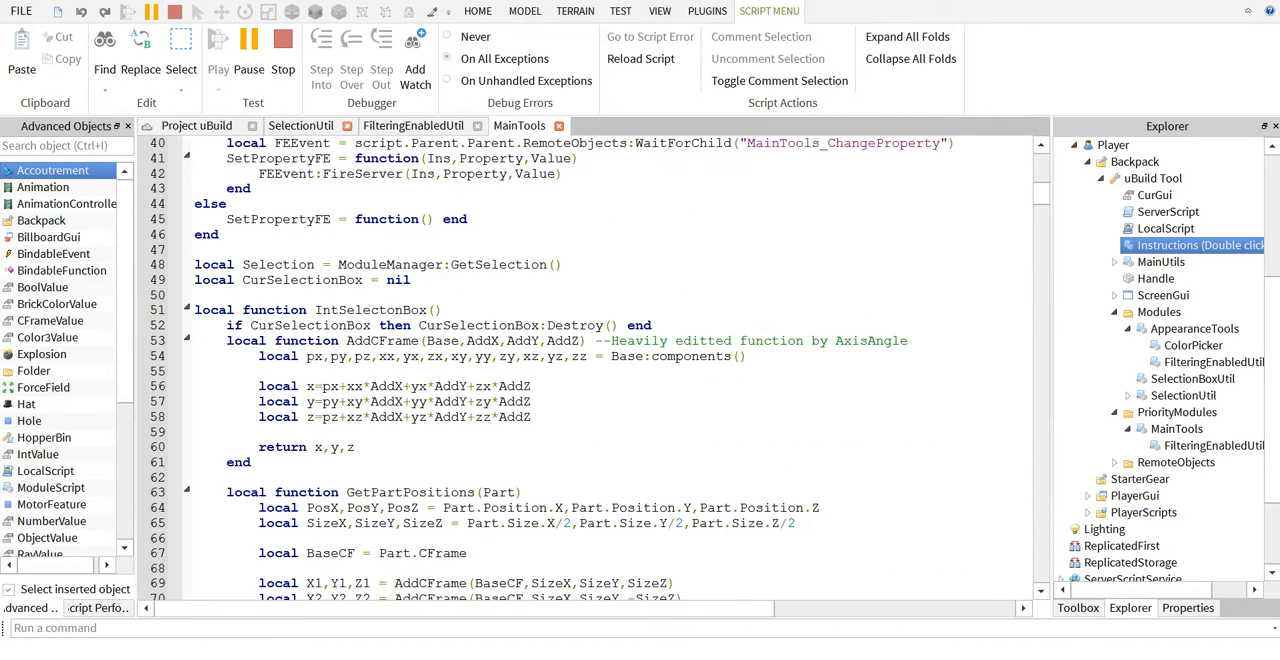
Return to the Project uBuild play test and walk the character away from the ring of walls until the tilted block is in view.
click(196, 125)
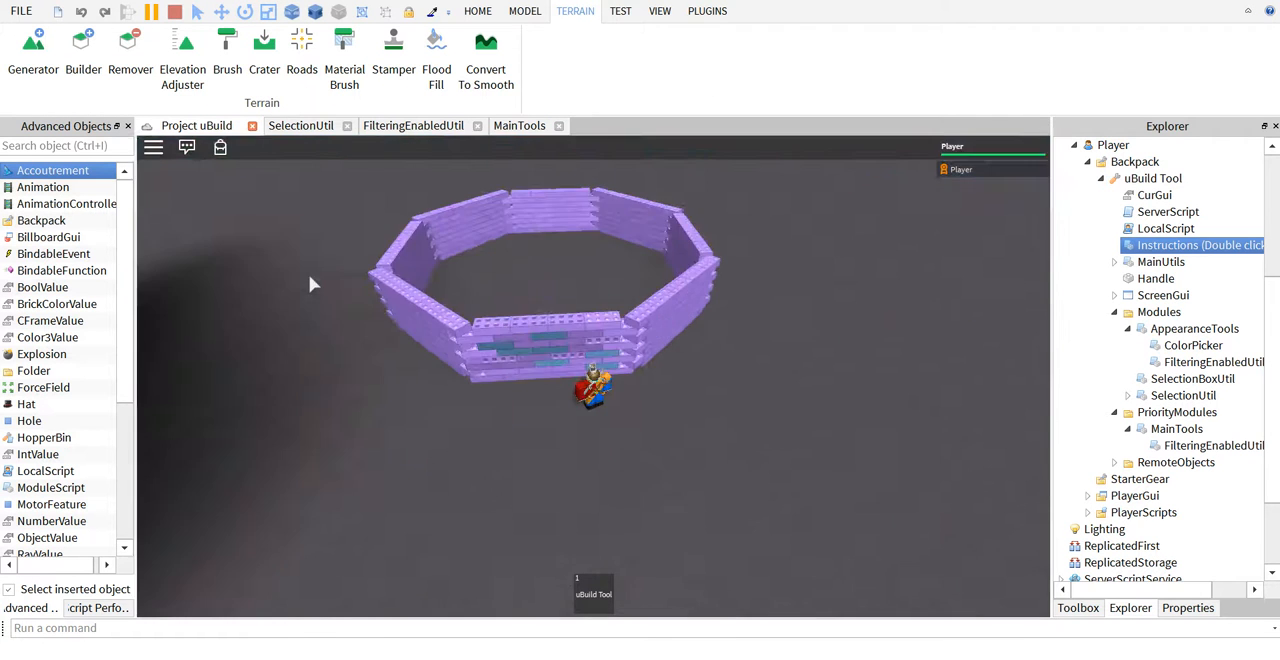
key(s)
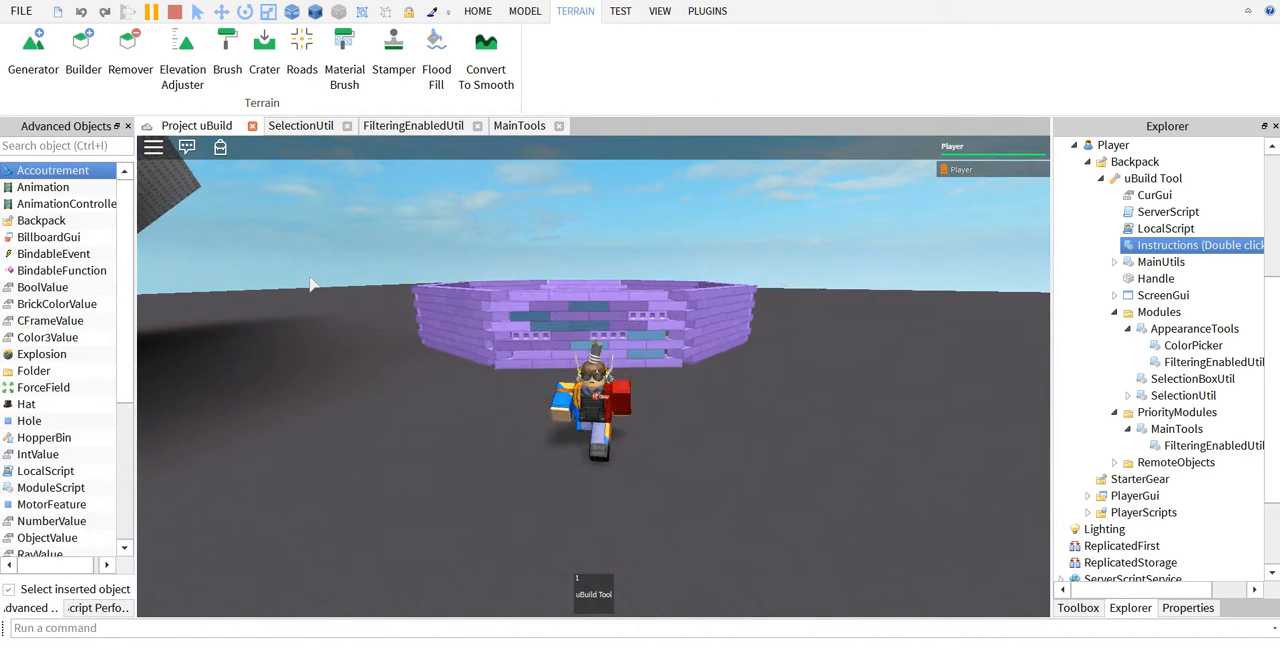
key(s)
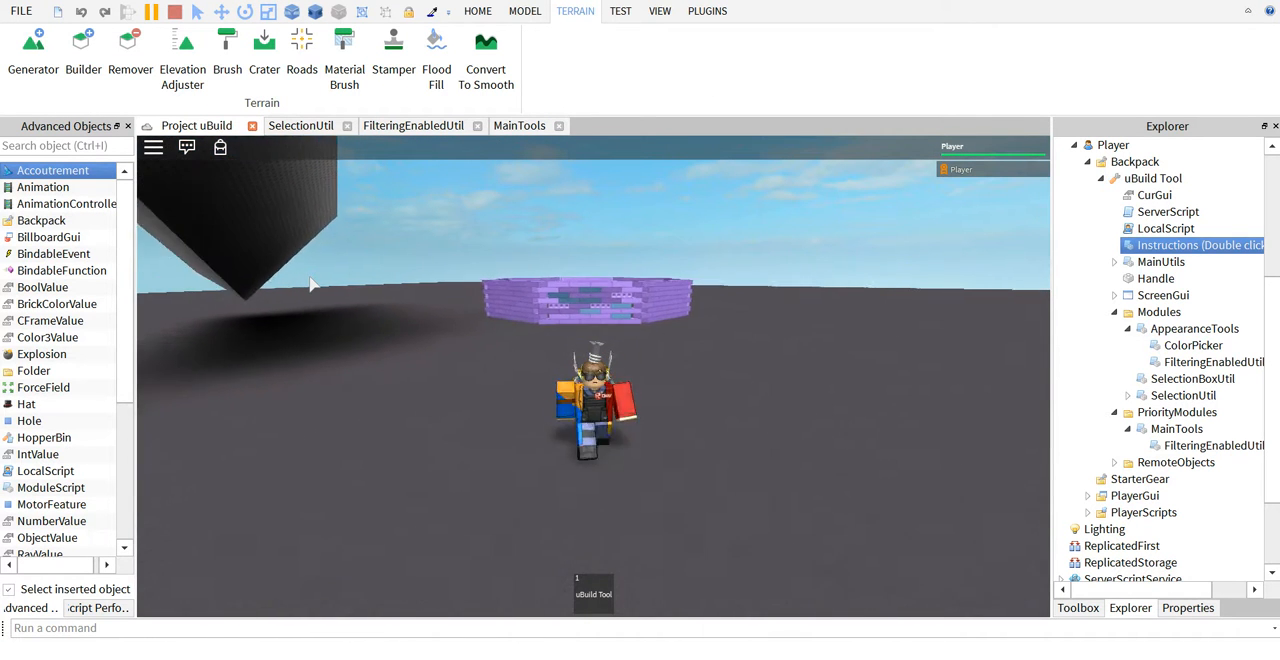
right_drag(309, 277, 309, 277)
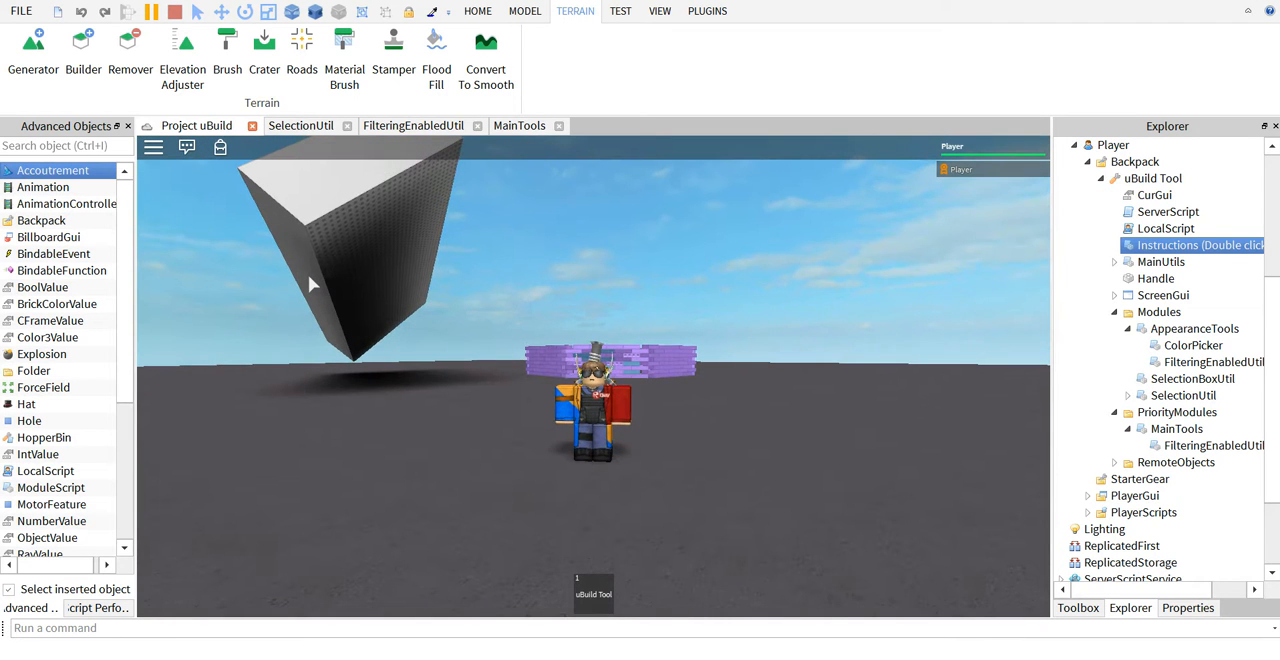